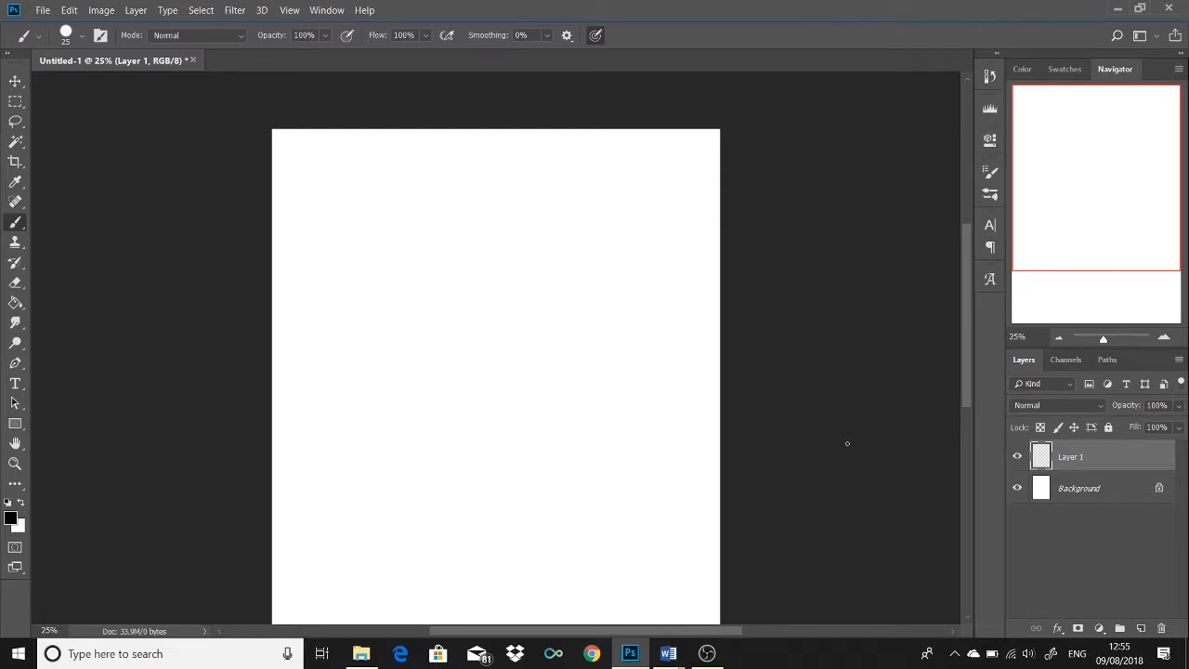
- Show the brush presets and look through the preset list around the Basic brush
click(330, 10)
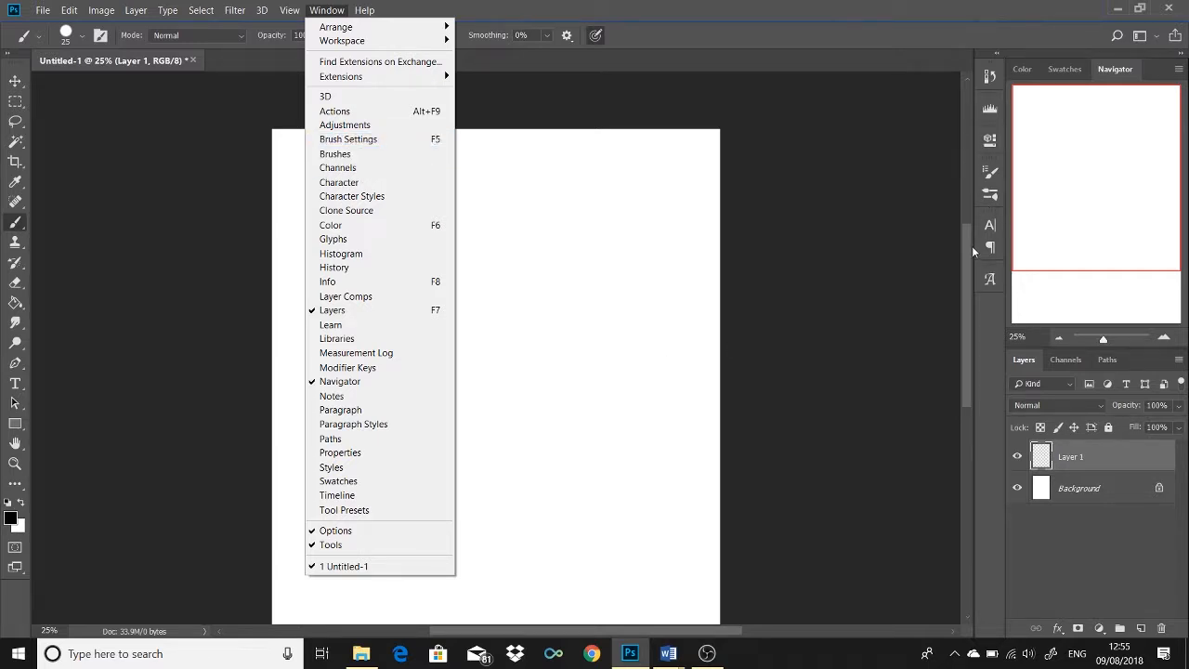
click(995, 194)
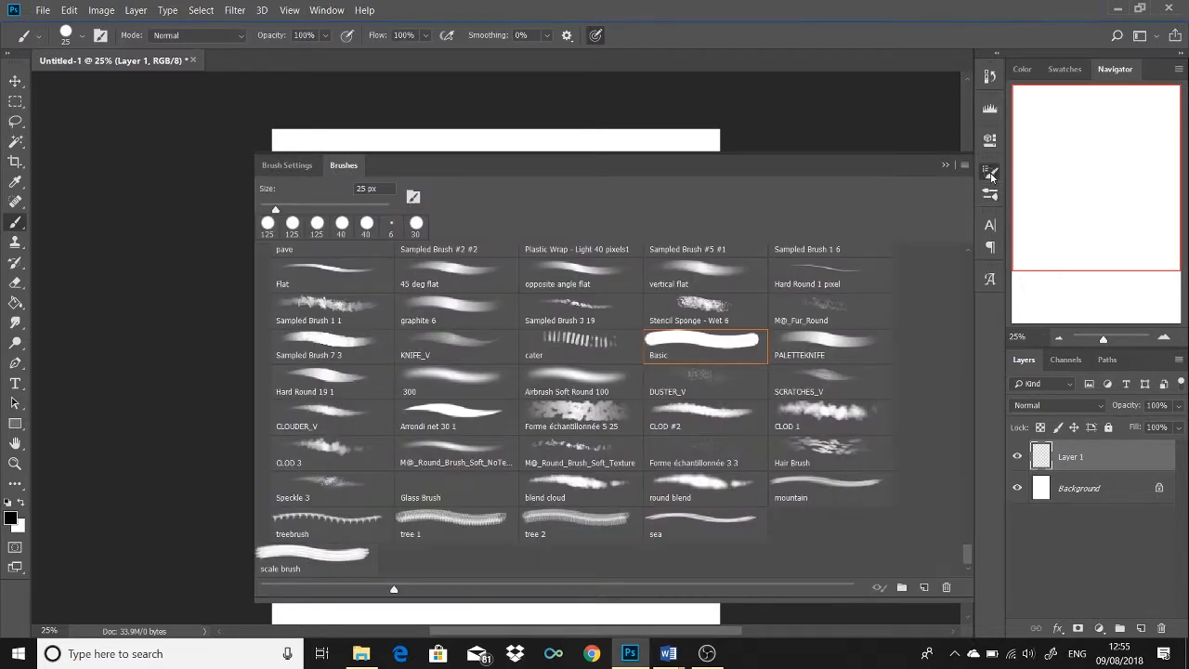
click(991, 175)
click(990, 194)
mouse_move(968, 556)
mouse_down()
mouse_move(969, 483)
mouse_move(968, 557)
mouse_move(968, 541)
mouse_up()
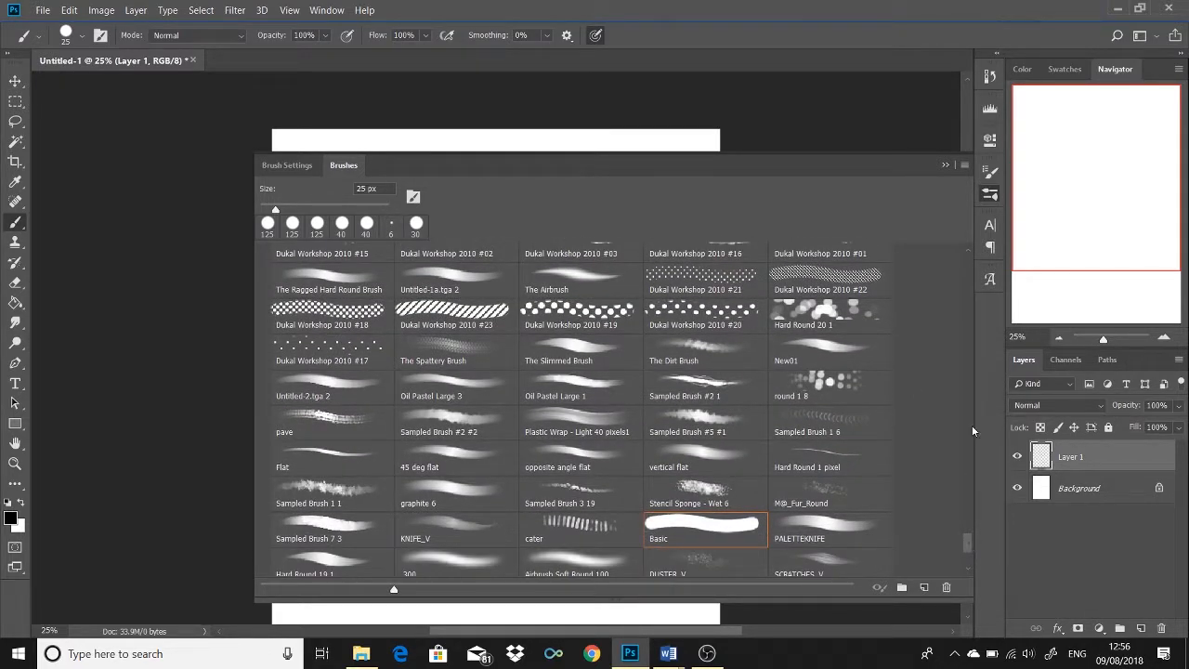
- Set the Basic brush's spacing to 149% and paint a wavy dotted test stroke across the middle of the canvas
click(292, 166)
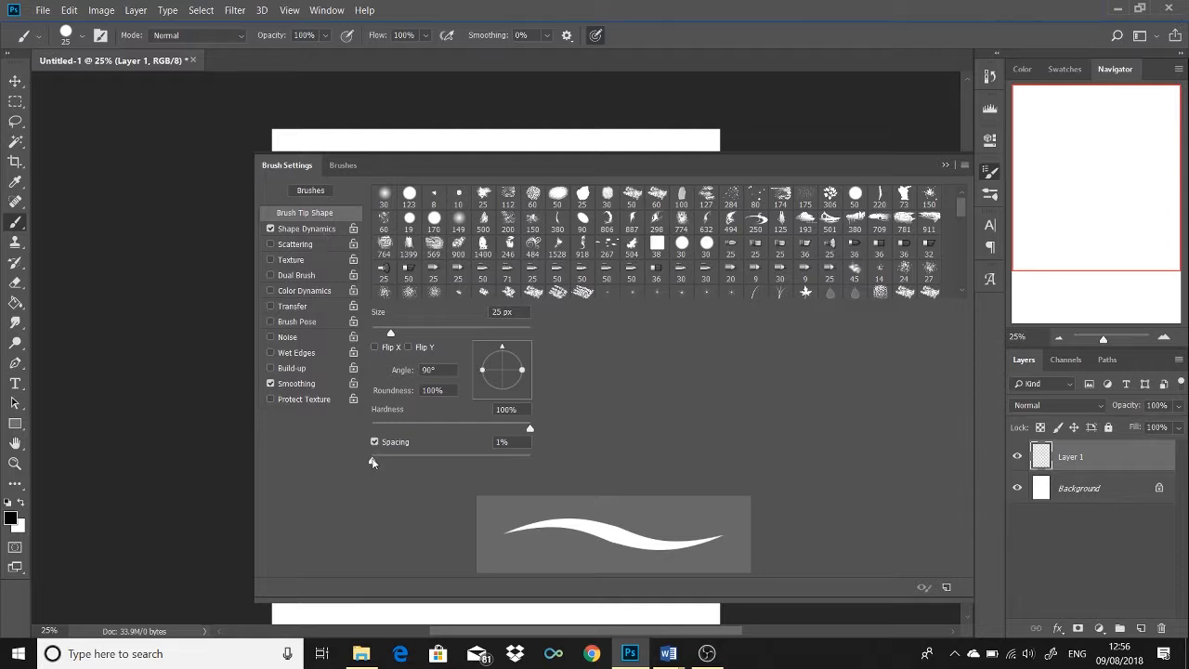
mouse_move(373, 462)
mouse_down()
mouse_move(446, 470)
mouse_move(470, 460)
mouse_up()
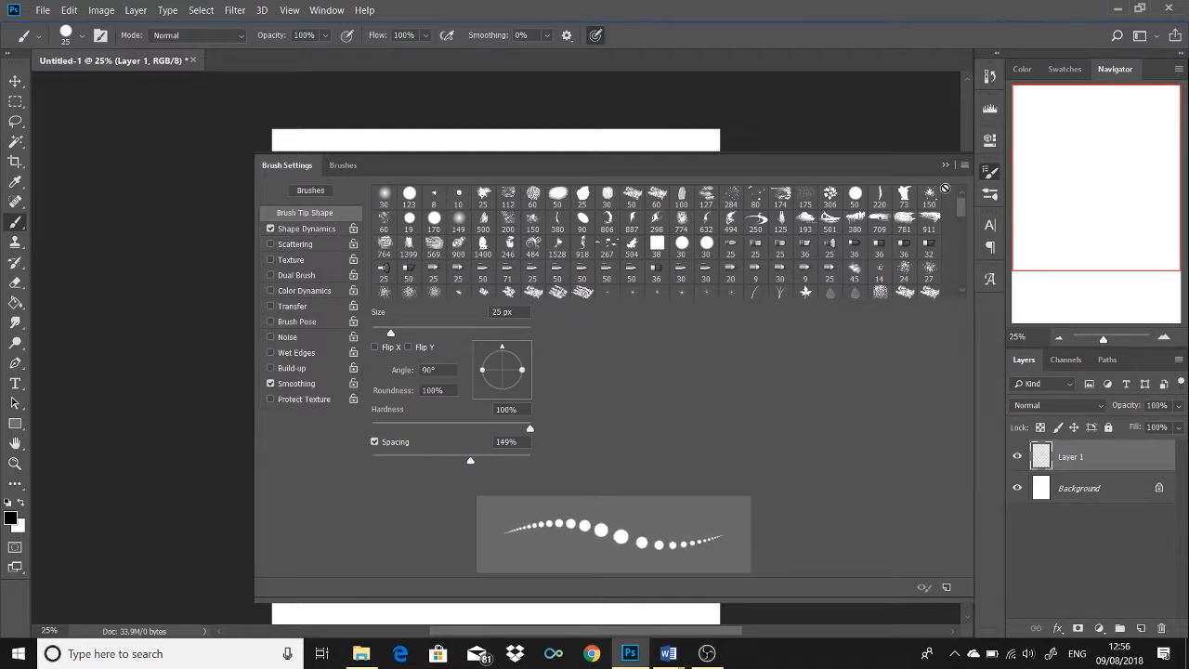
click(946, 164)
key(e)
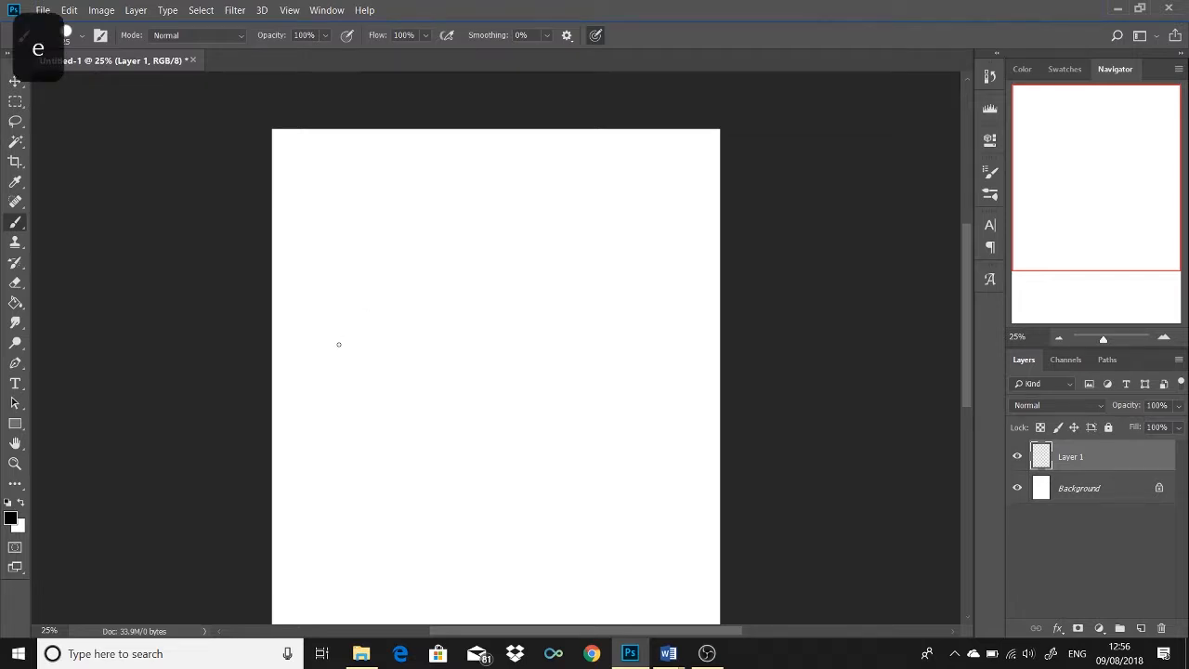
mouse_move(308, 351)
mouse_down()
mouse_move(347, 308)
mouse_move(477, 347)
mouse_move(628, 311)
mouse_move(706, 337)
mouse_up()
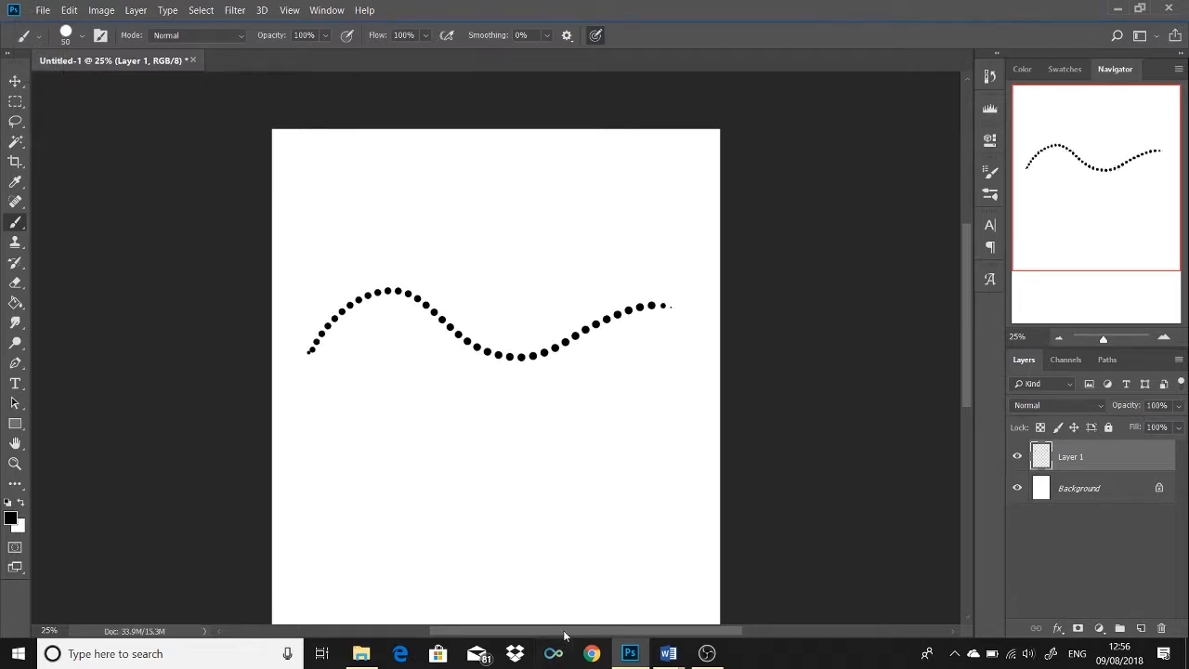
- Enable Scattering with scatter at 676% and paint two scattered test strokes, one below and one above the wavy line
click(989, 194)
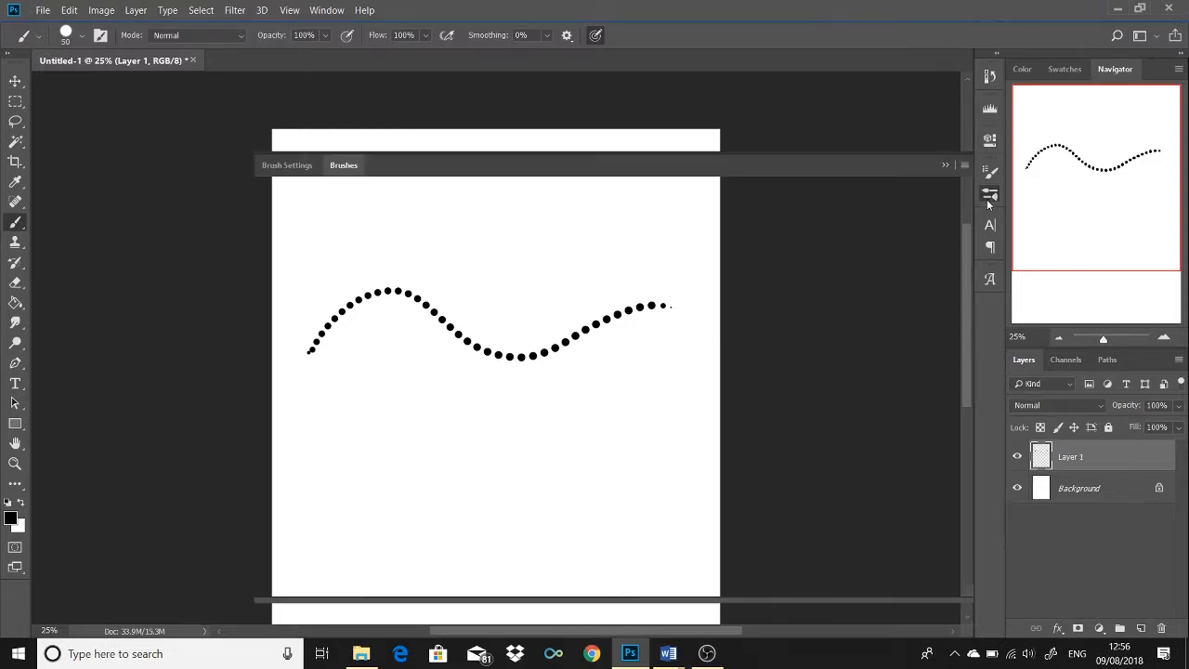
click(283, 166)
click(316, 245)
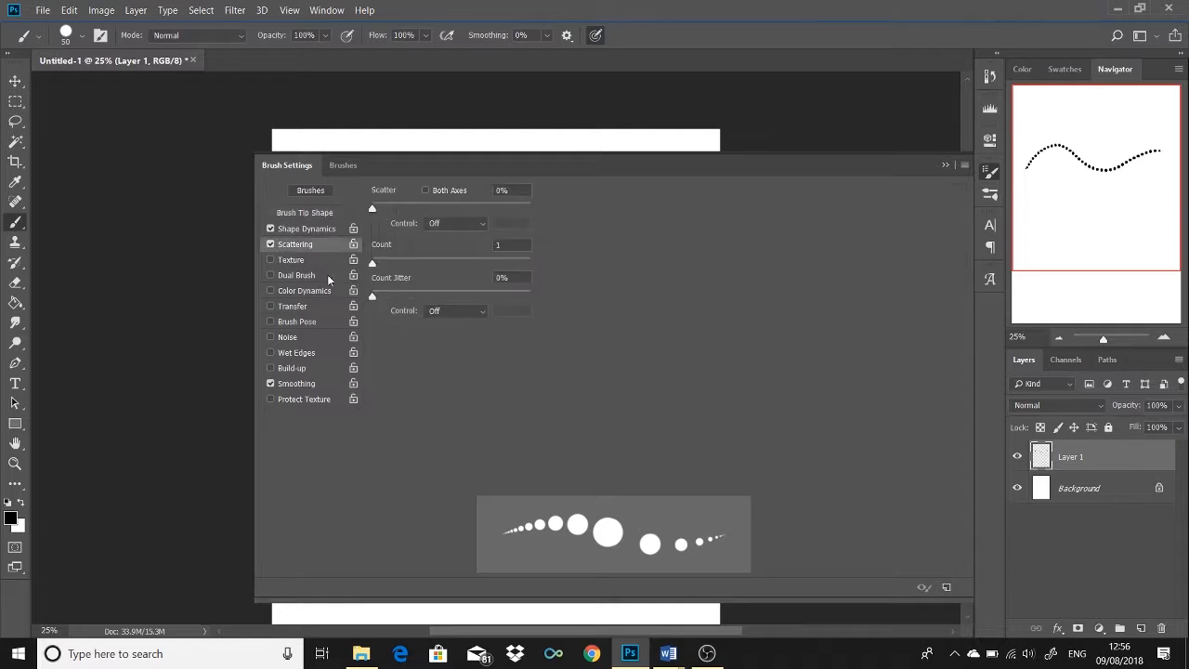
drag(373, 205, 478, 209)
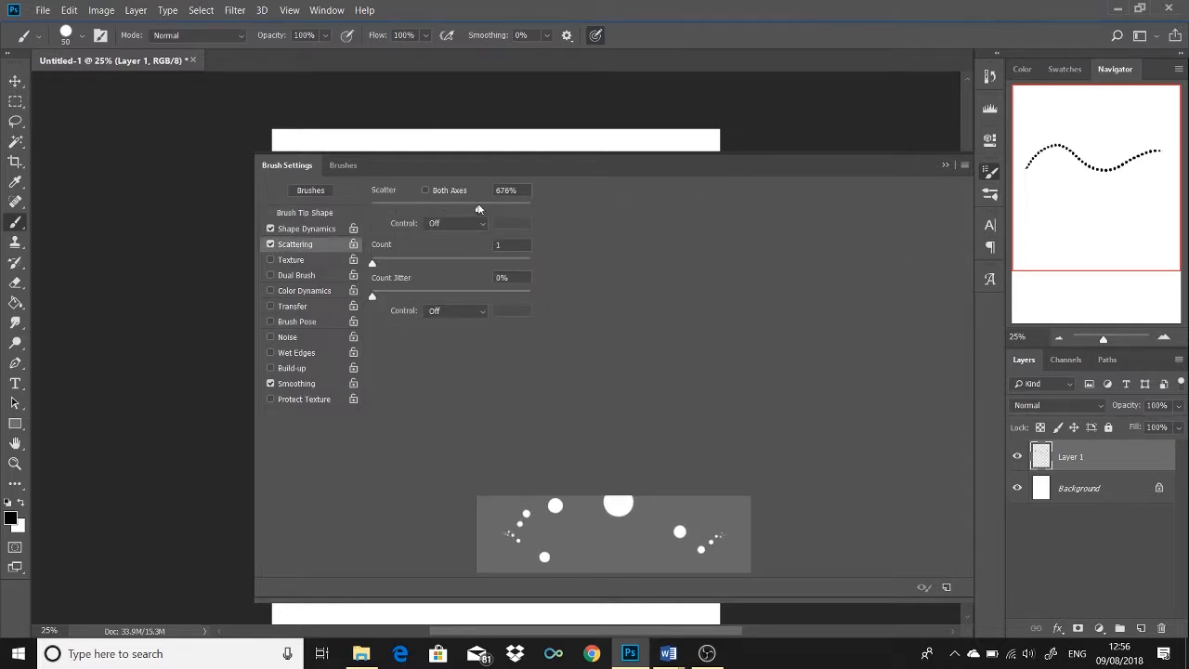
click(952, 165)
mouse_move(308, 478)
mouse_down()
mouse_move(582, 499)
mouse_move(608, 406)
mouse_up()
mouse_move(479, 241)
mouse_down()
mouse_move(526, 173)
mouse_move(614, 270)
mouse_up()
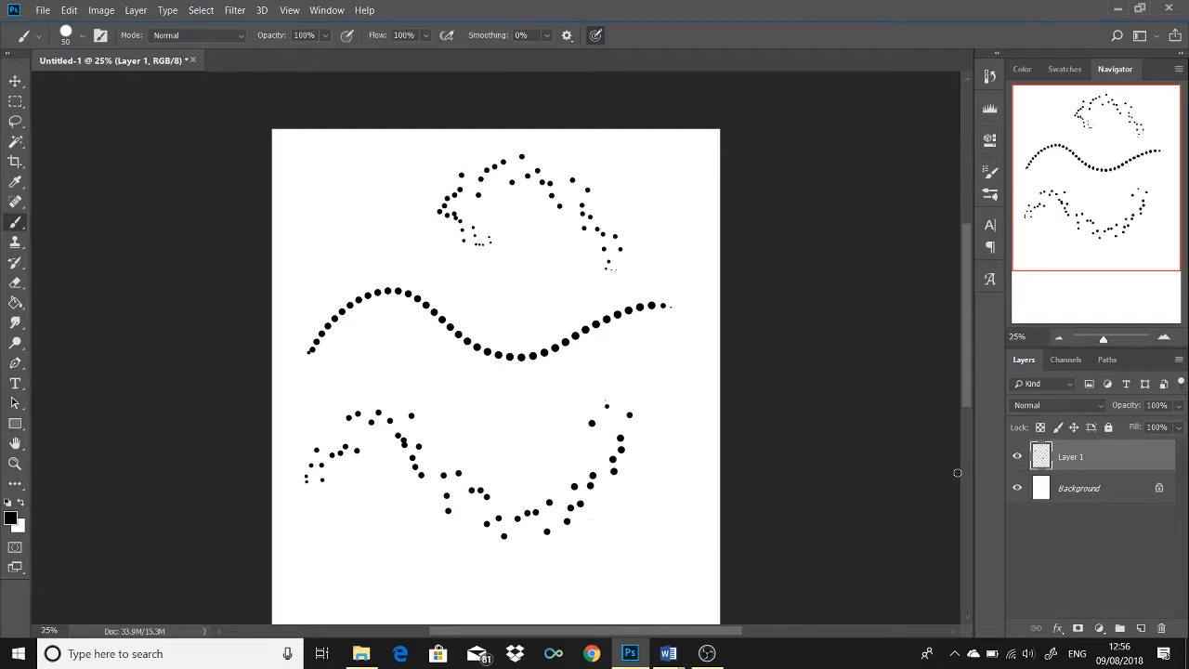
- Delete the layer holding the test strokes and add a new empty layer above the background
click(990, 173)
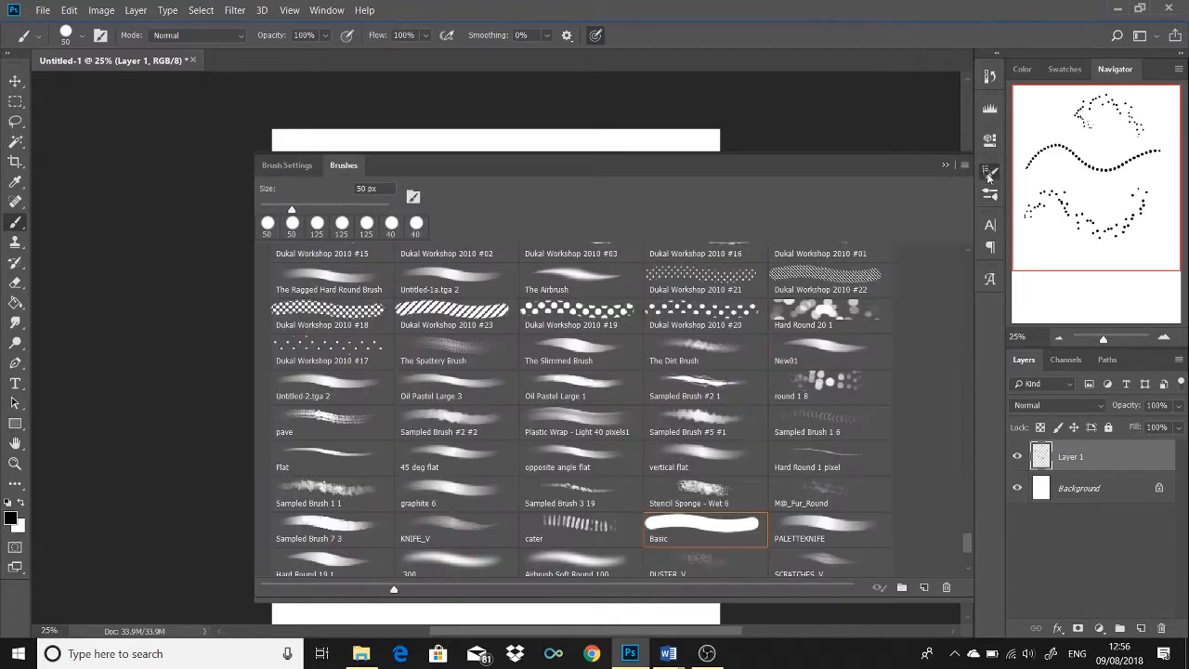
click(989, 173)
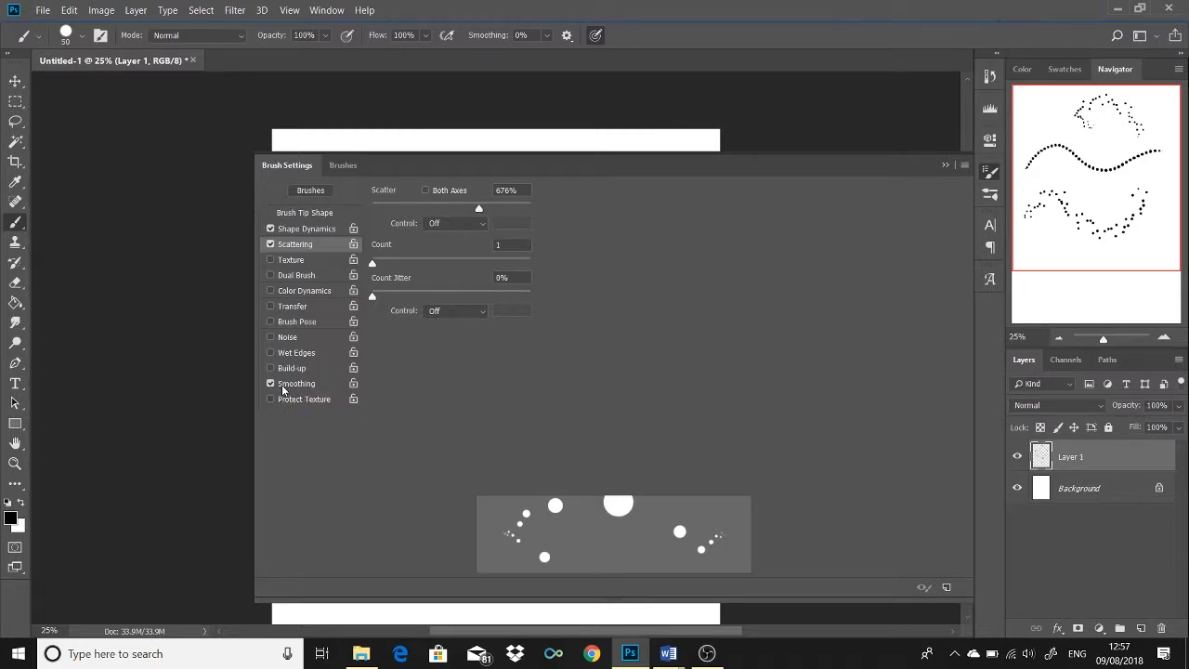
key(F5)
key(Delete)
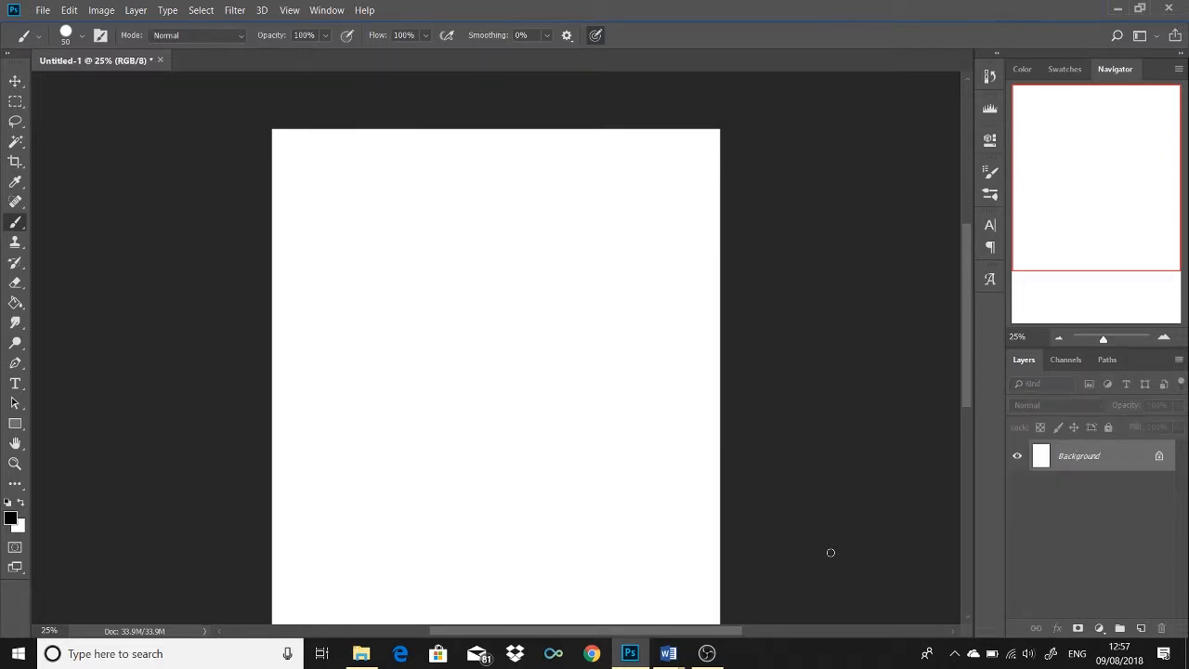
key(ctrl+shift+n)
key(Return)
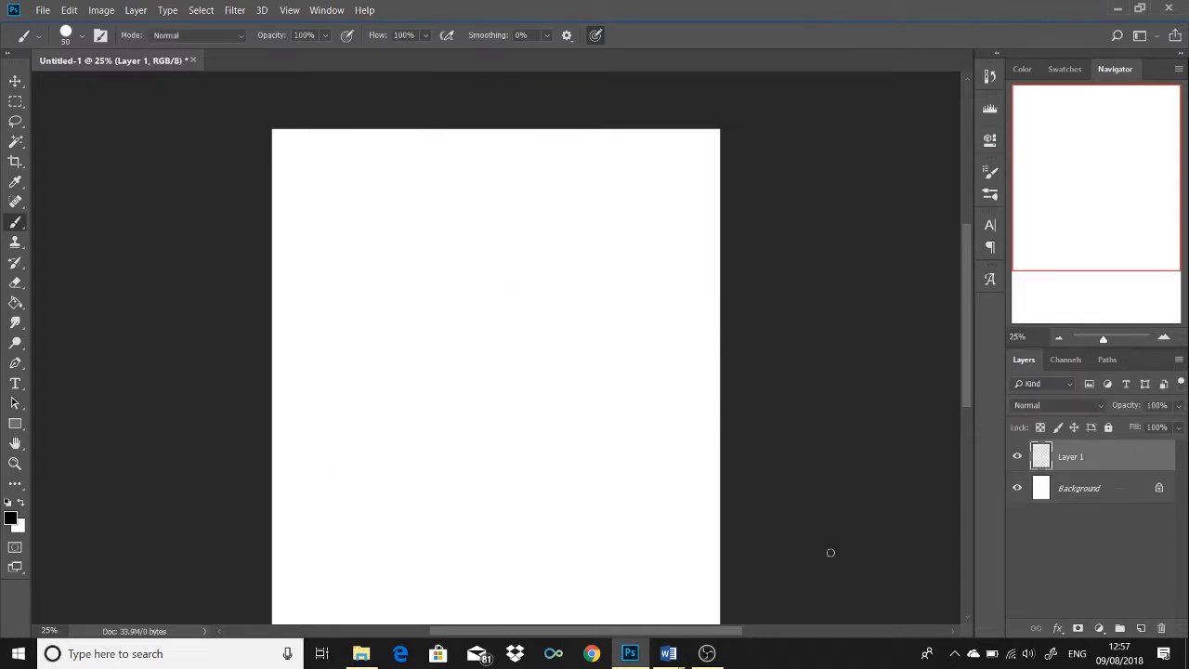
- Reload the Basic brush preset at 25 px to clear the spacing and scattering changes
key(e)
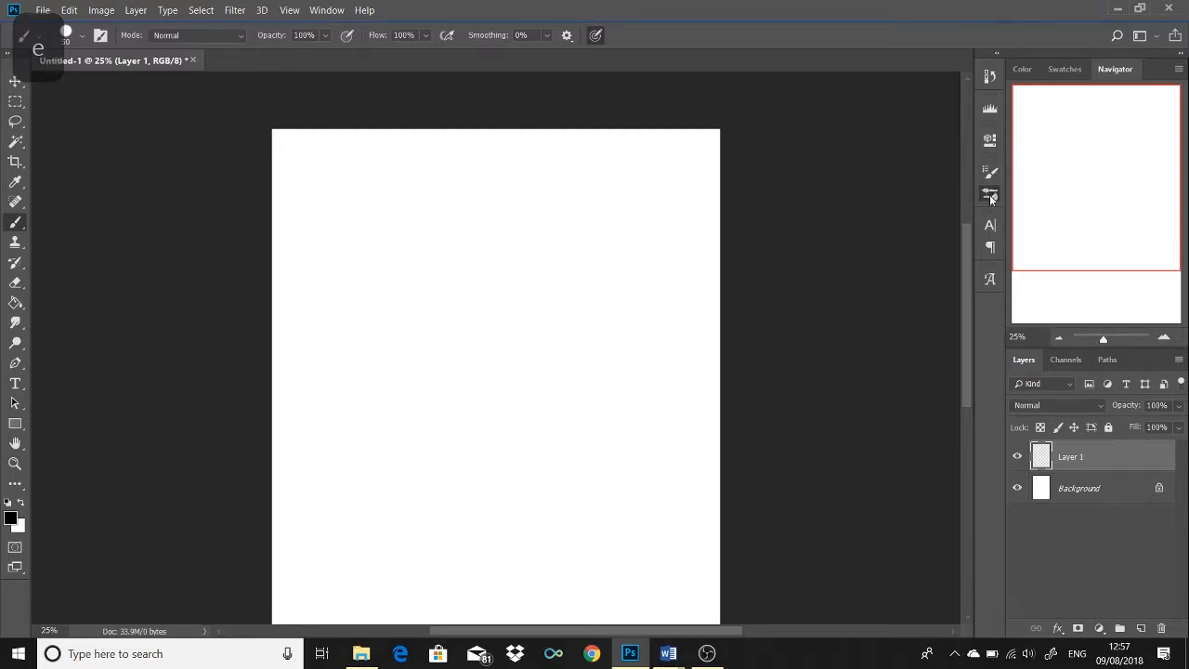
click(990, 194)
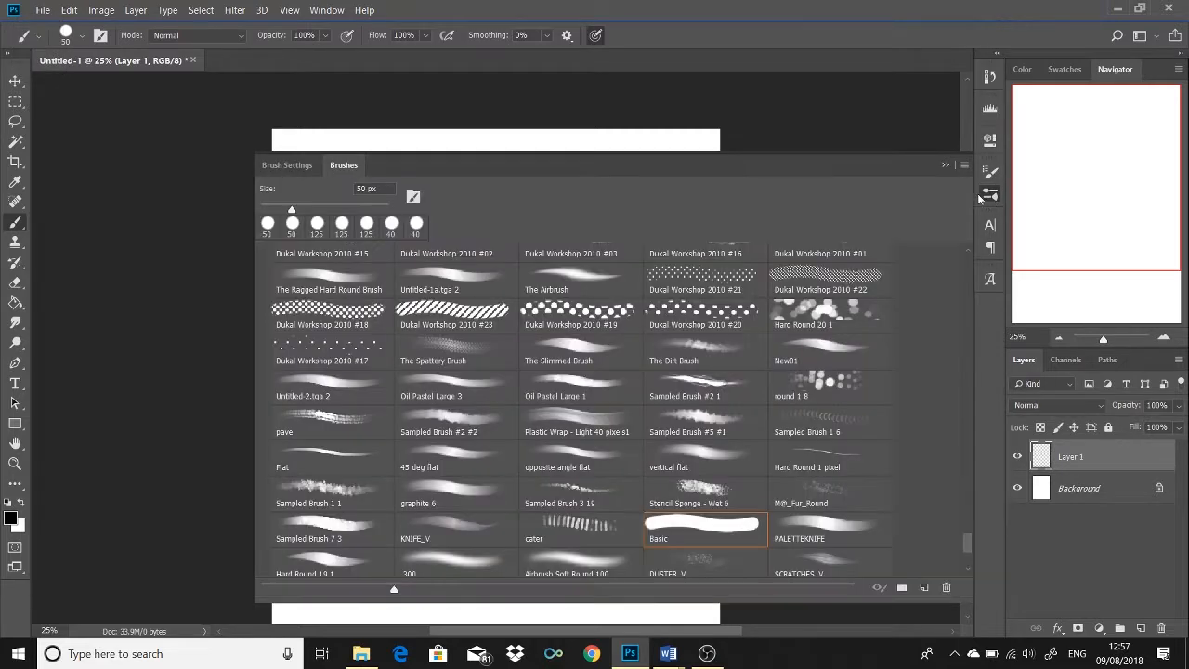
click(287, 166)
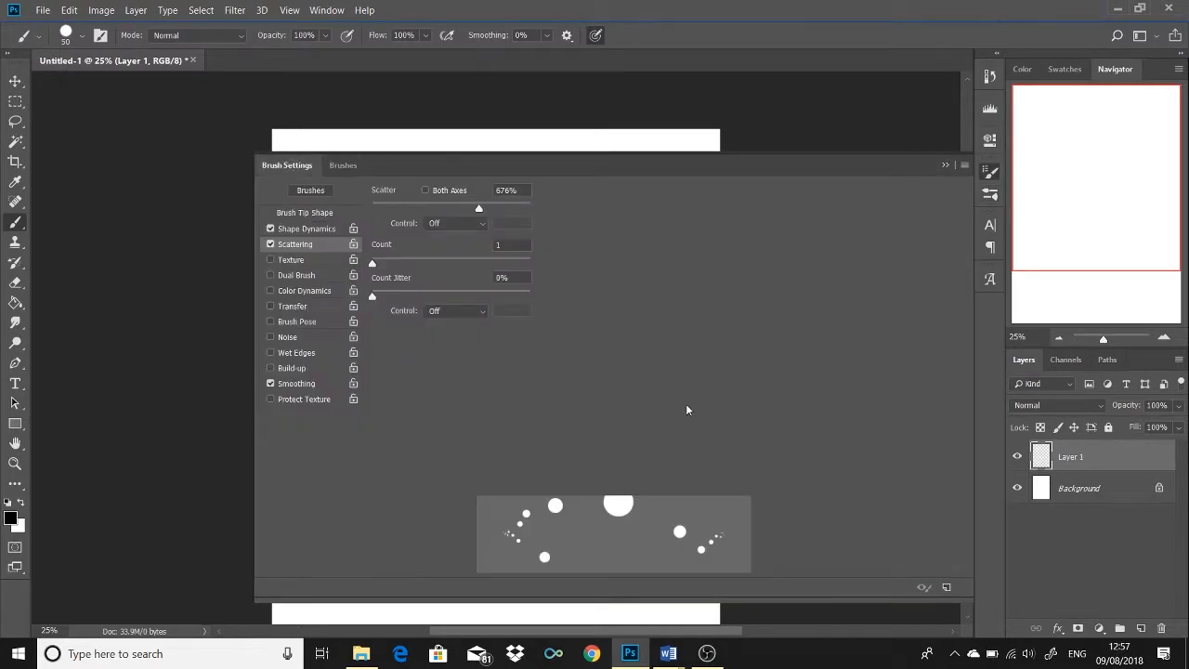
click(945, 166)
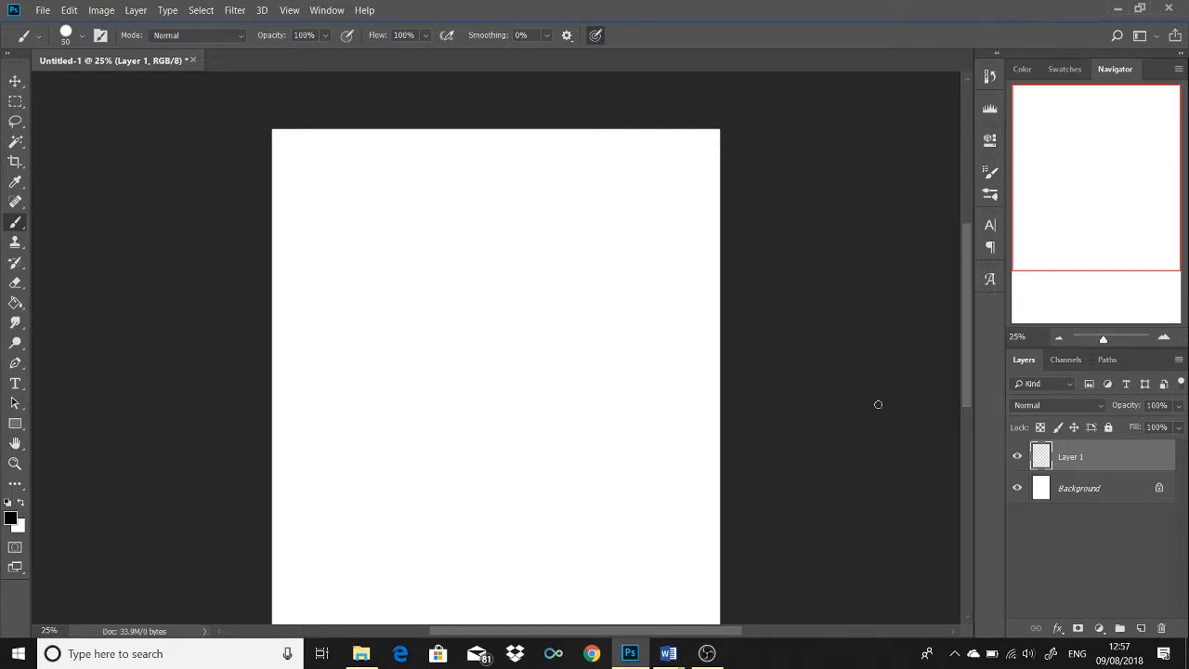
click(991, 195)
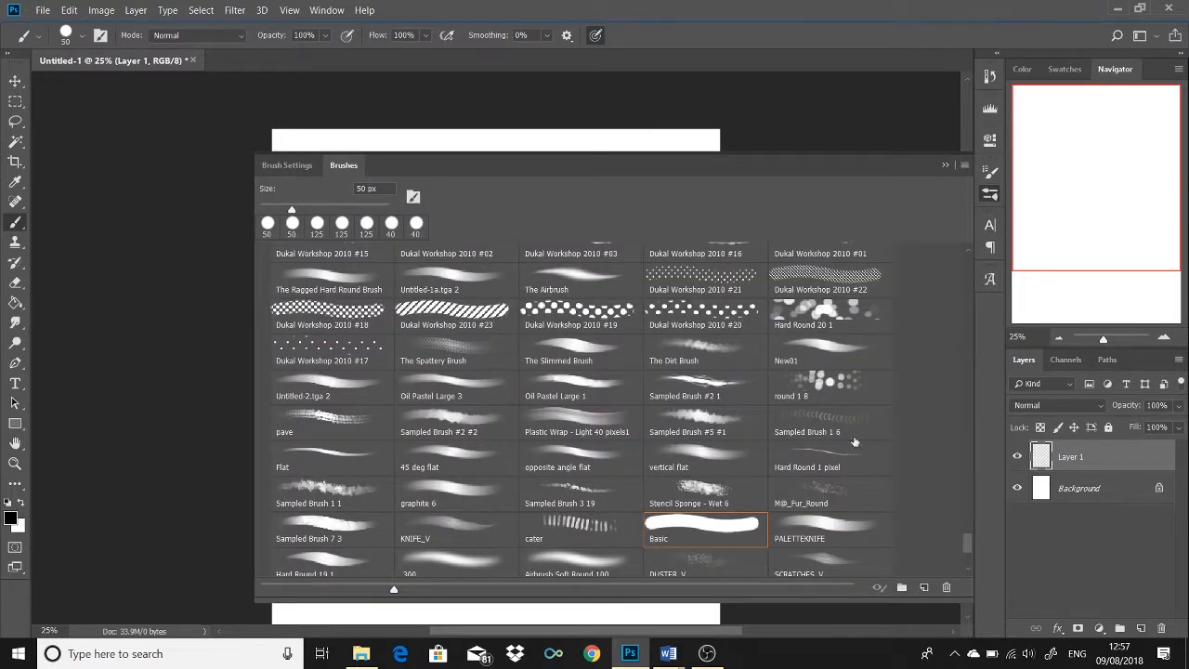
click(716, 533)
click(716, 533)
click(944, 165)
key(e)
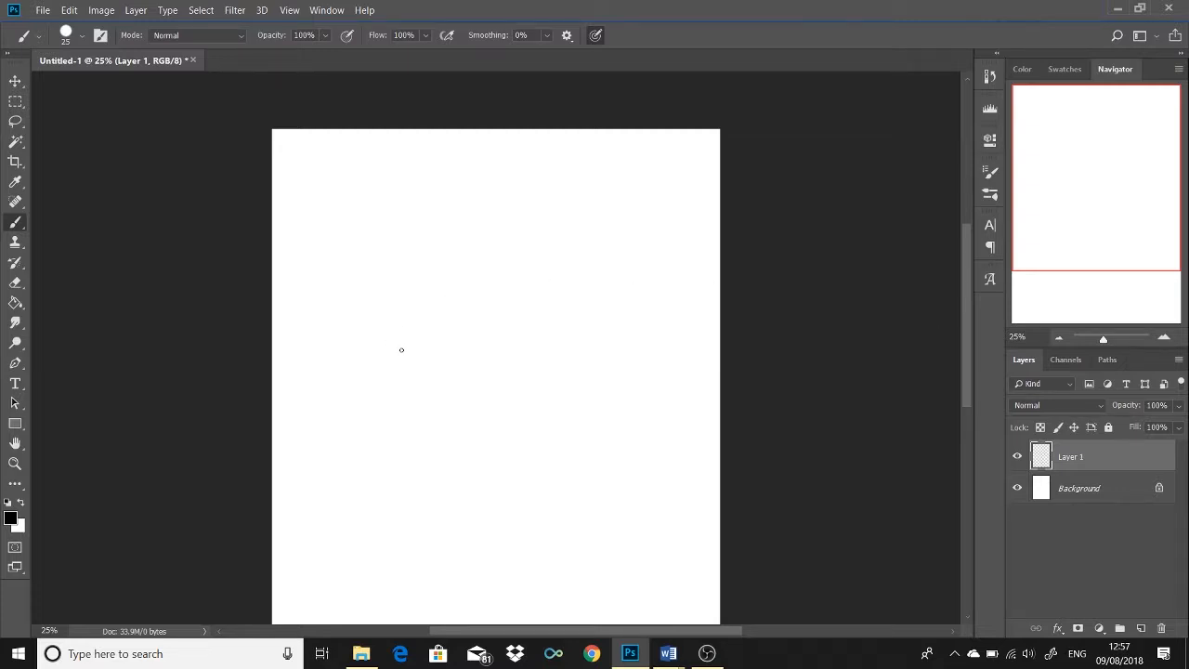
- Paint a staggered cluster of six small U-shaped scales in the canvas's upper-left area
key(ctrl+equal)
key(ctrl+minus)
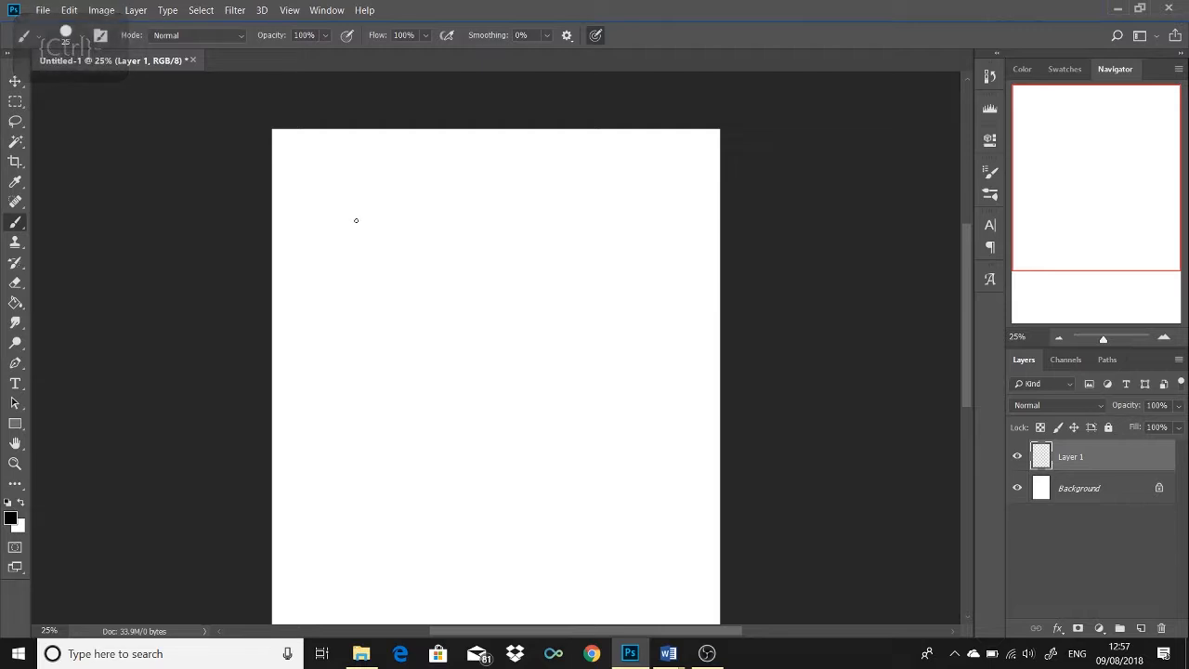
mouse_move(353, 220)
mouse_down()
mouse_move(405, 243)
mouse_move(409, 234)
mouse_move(383, 262)
mouse_move(419, 257)
mouse_move(388, 297)
mouse_move(341, 291)
mouse_move(361, 283)
mouse_up()
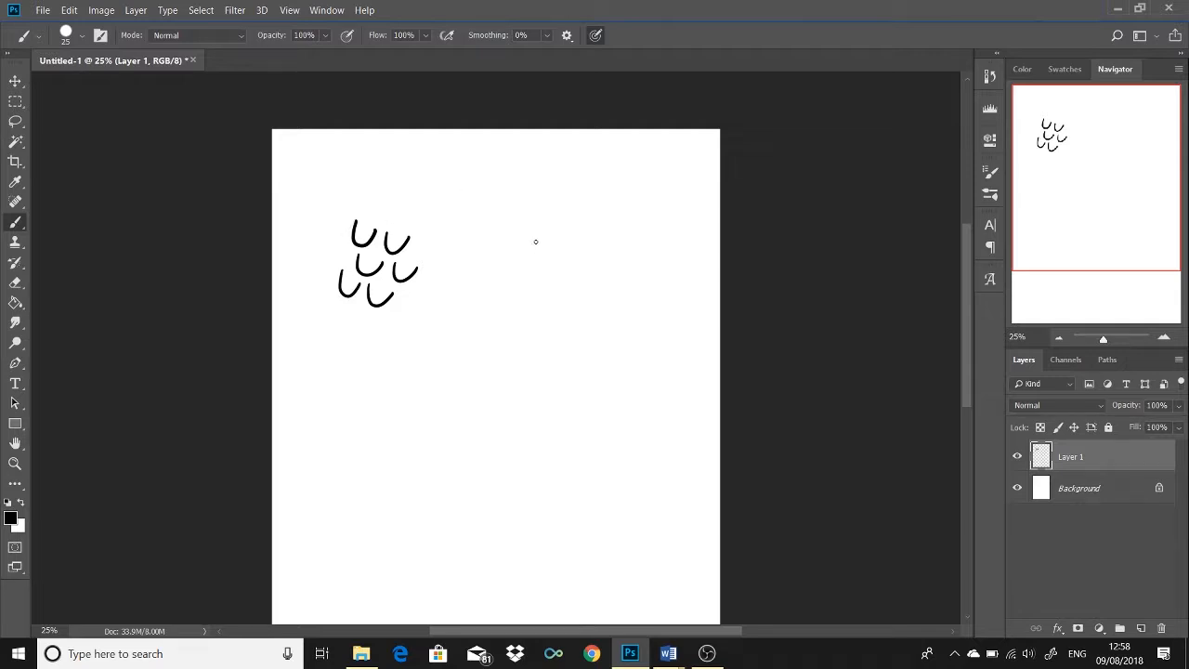
- Lasso the cluster of scales and define it as a brush preset named "scales 1"
click(15, 120)
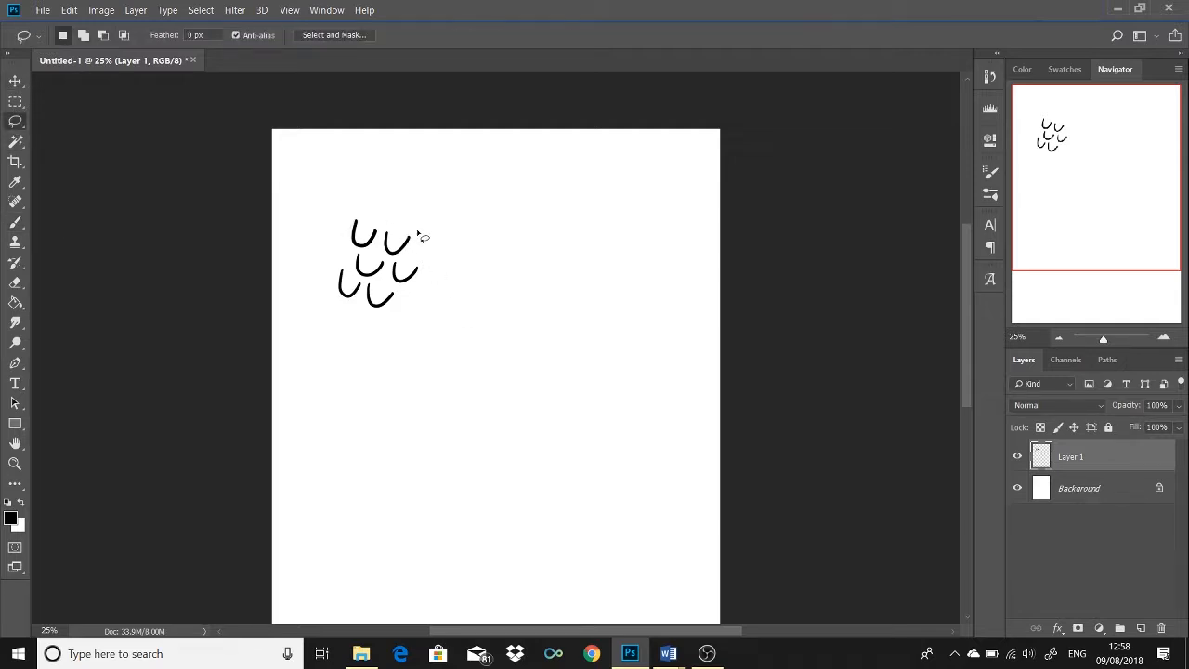
mouse_move(419, 235)
mouse_down()
mouse_move(459, 294)
mouse_move(410, 212)
mouse_up()
click(70, 11)
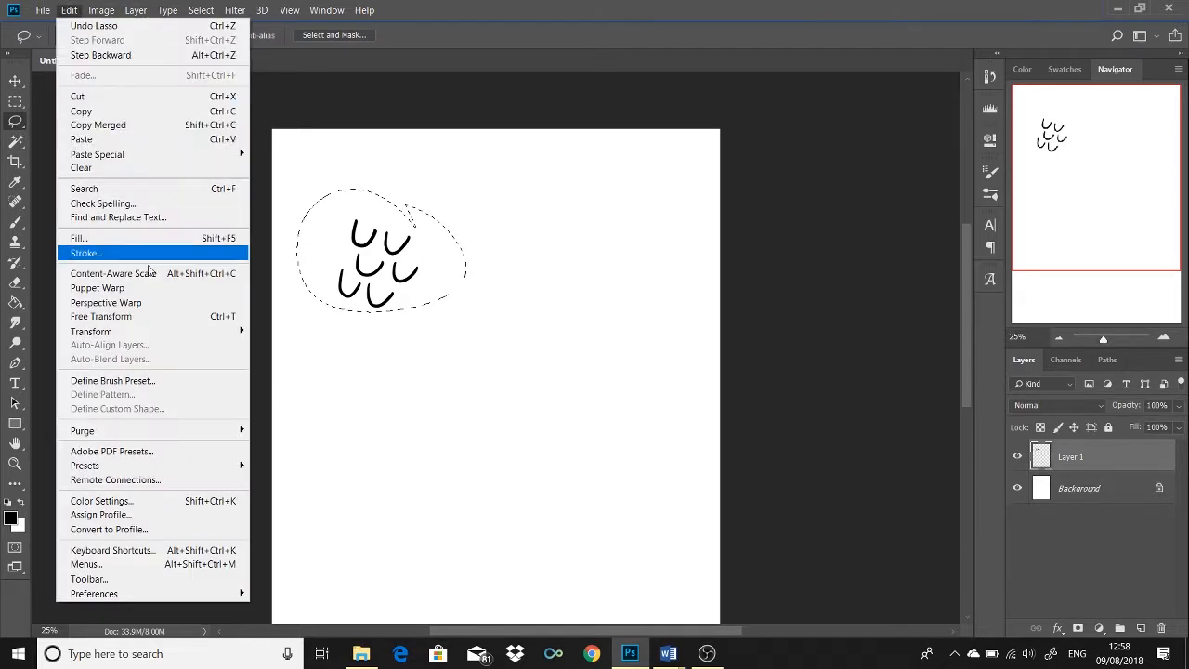
click(161, 380)
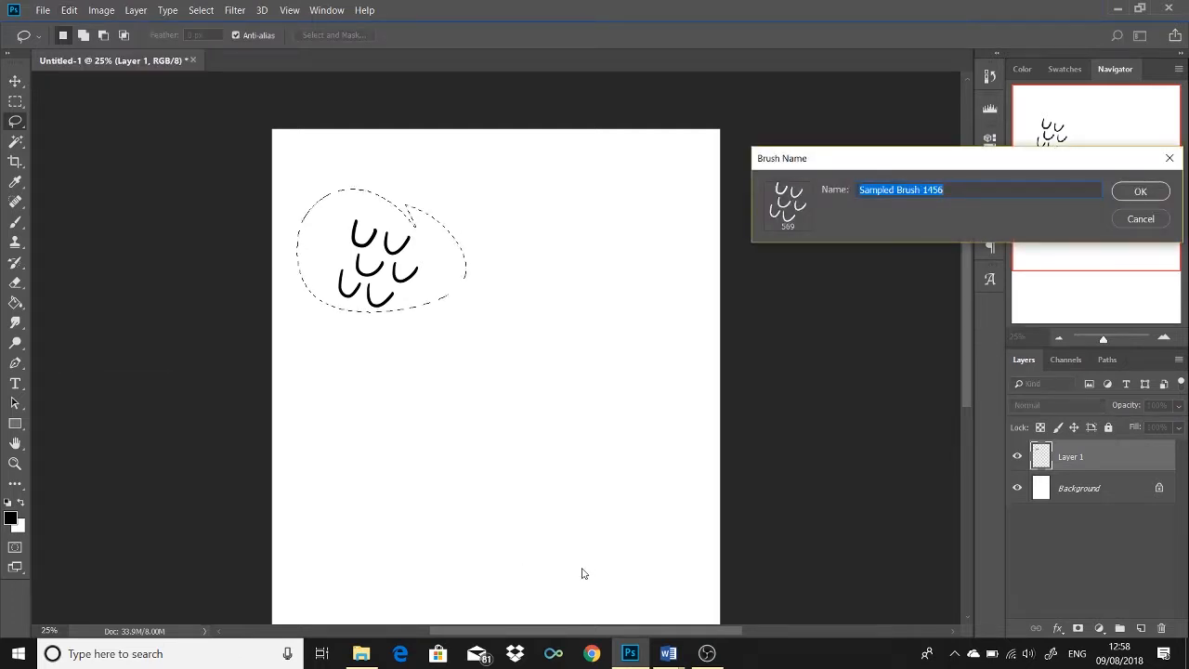
text(scales 1)
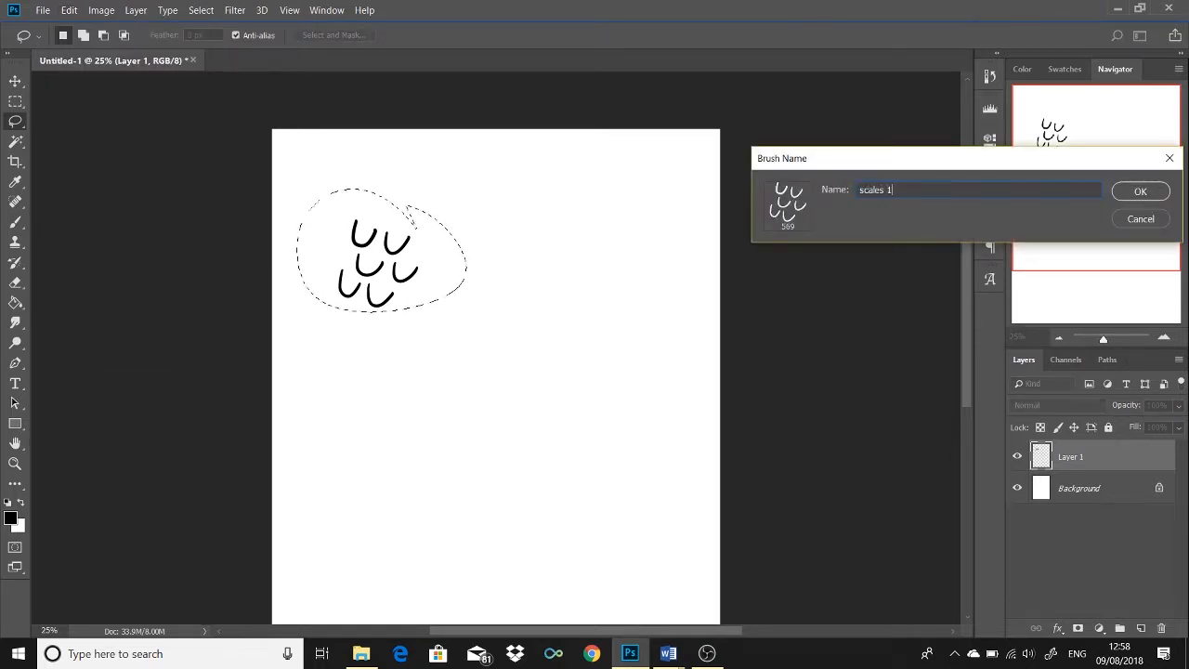
click(1135, 190)
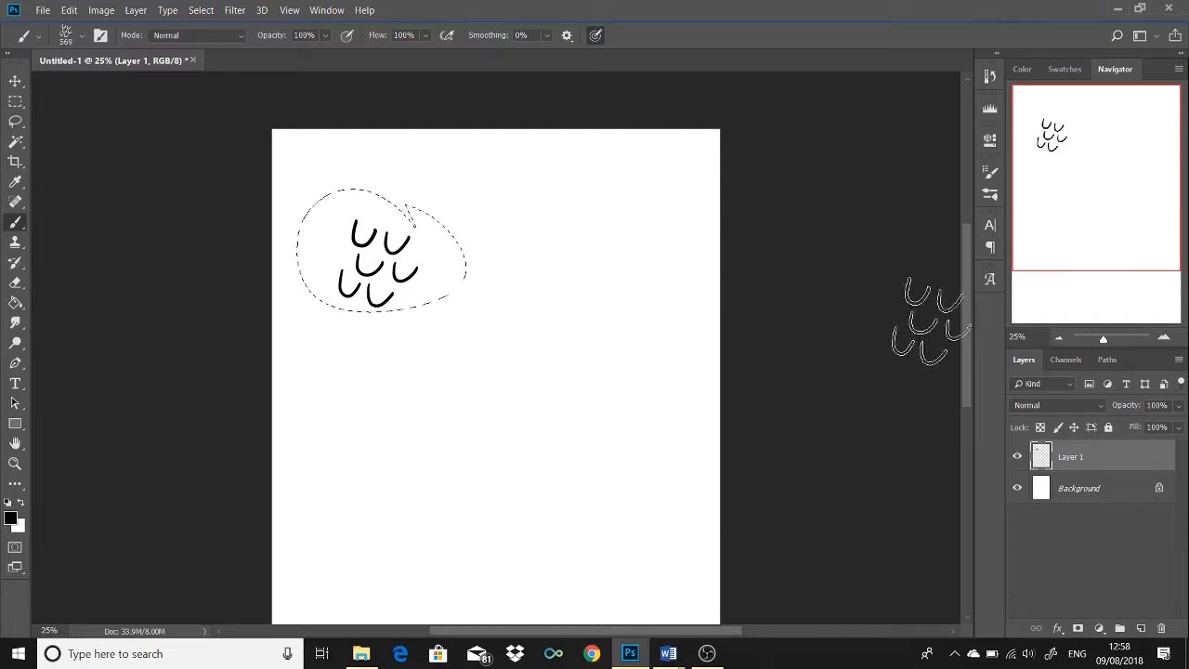
- Check the scales 1 preset in the brush list and clear the lasso selection around the scales
click(991, 194)
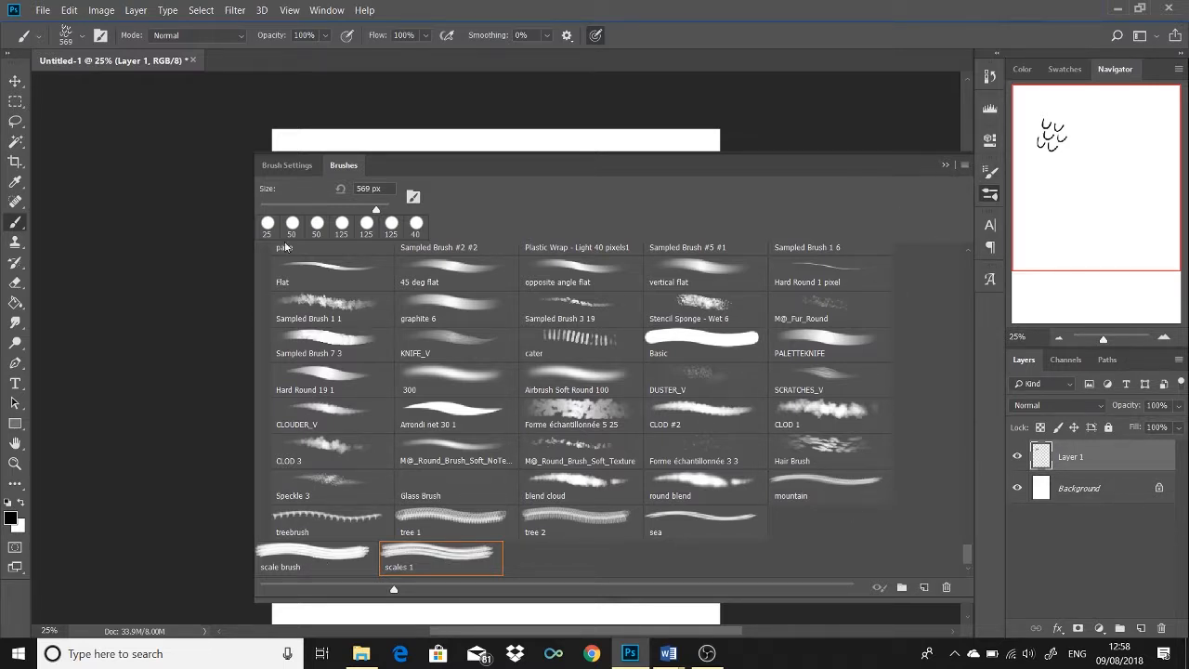
click(946, 164)
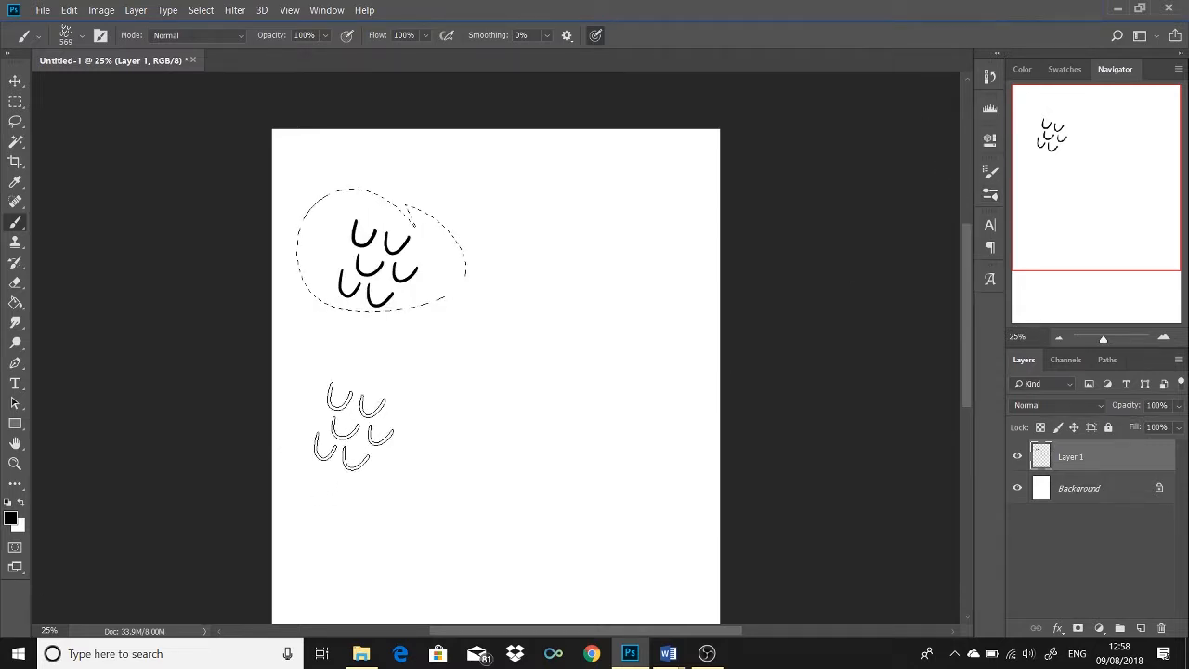
key(ctrl+d)
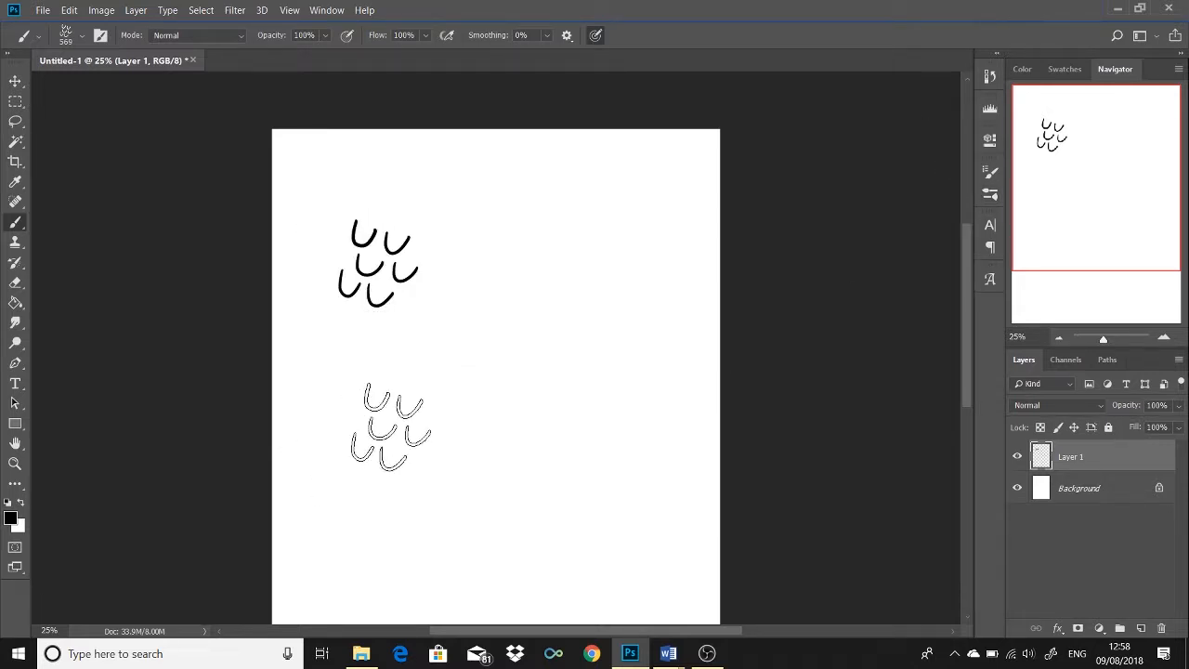
- Paint a long curved test stroke with the scales 1 brush below the drawn scales, and undo it
mouse_move(339, 450)
mouse_down()
mouse_move(618, 399)
mouse_move(677, 244)
mouse_move(686, 253)
mouse_up()
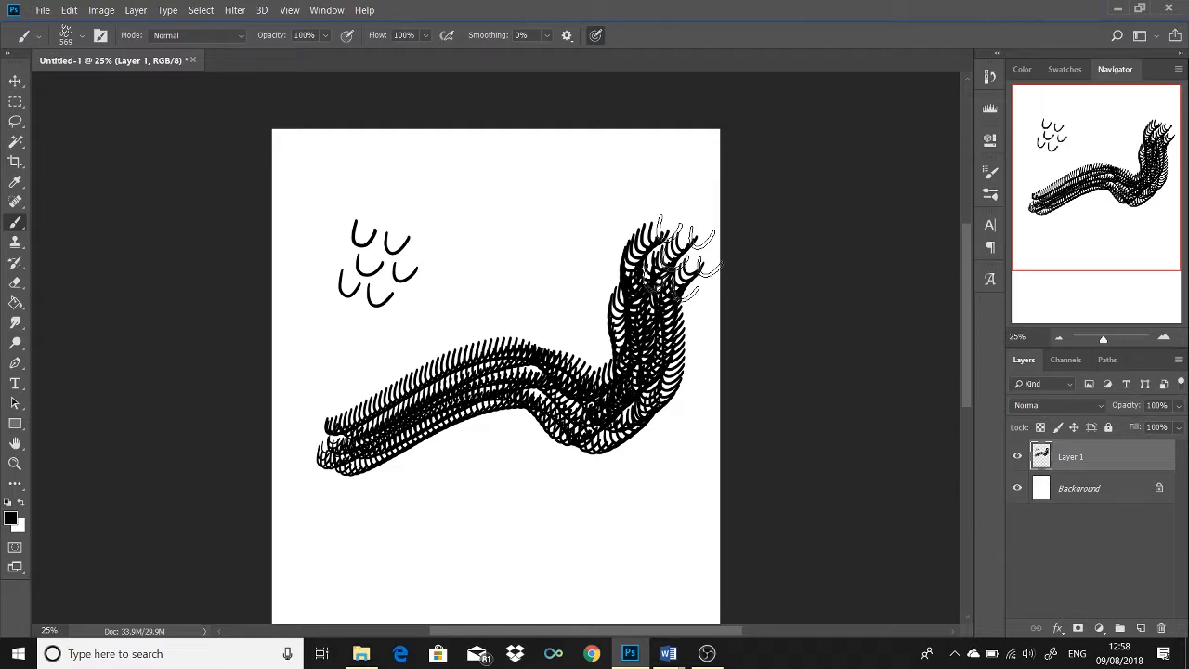
key(ctrl+z)
key(ctrl+equal)
key(ctrl+minus)
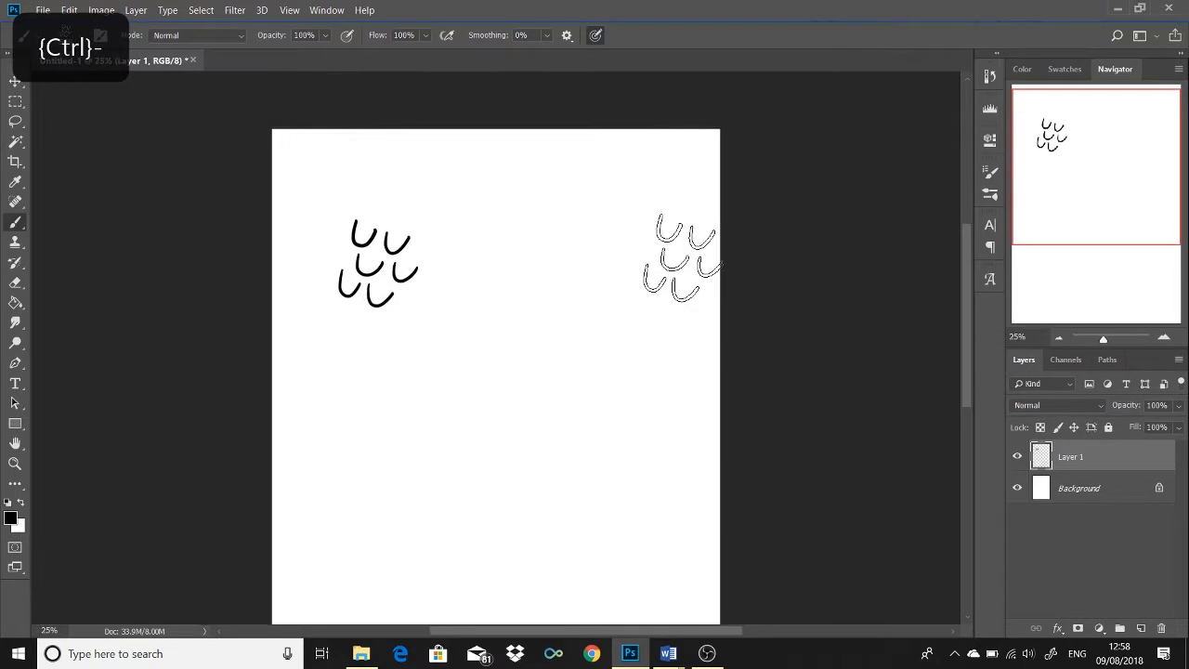
- Increase the scales brush tip's spacing to 84% so the individual scale clusters separate along the stroke
click(990, 172)
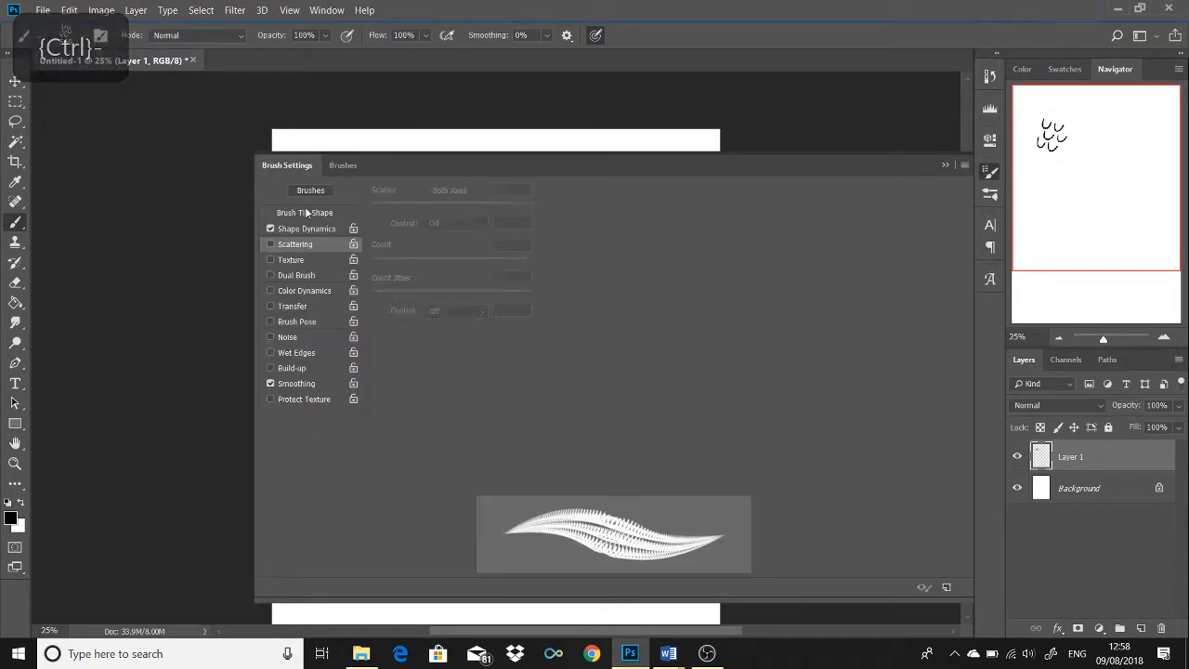
click(302, 229)
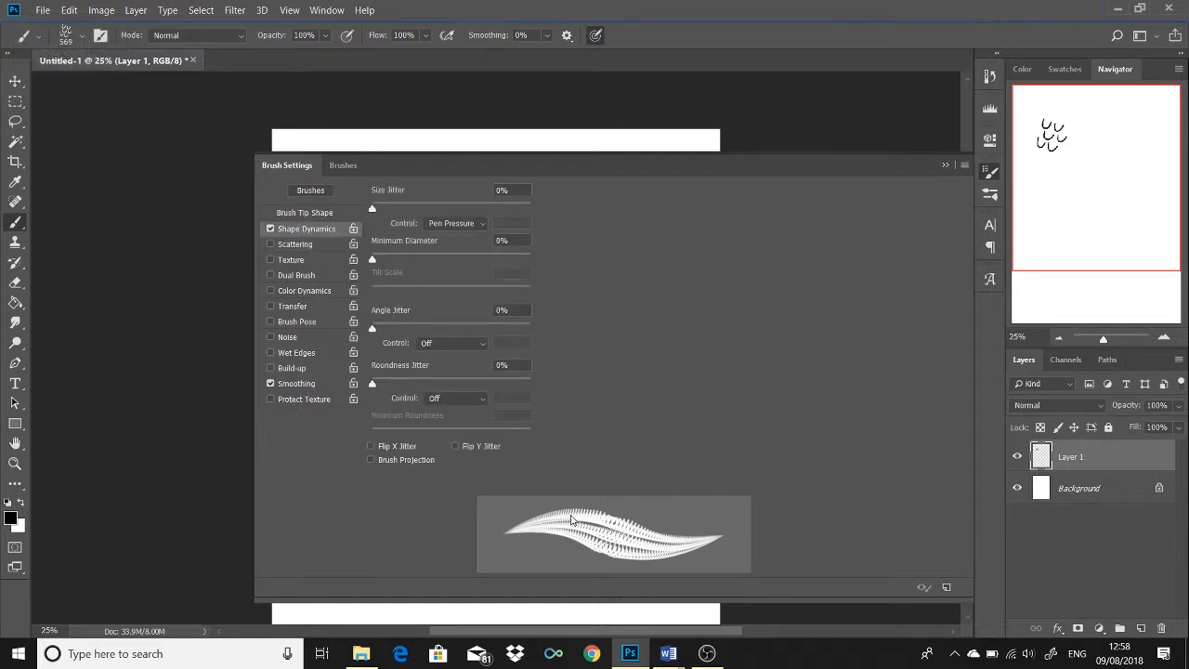
click(306, 213)
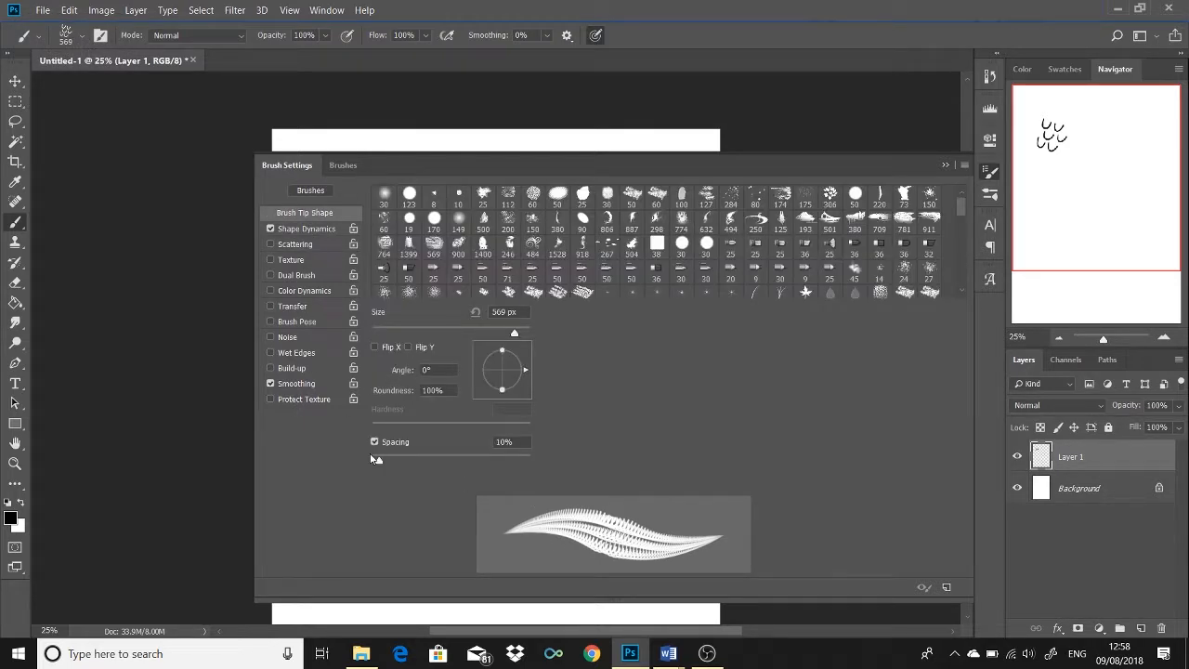
drag(382, 462, 435, 473)
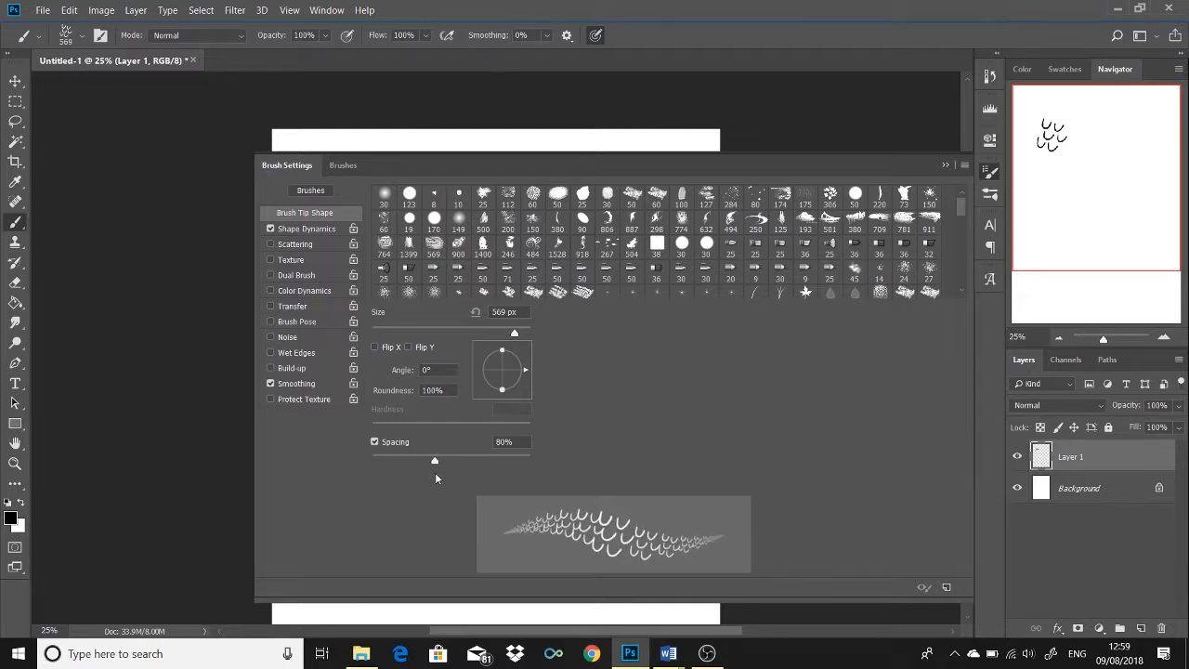
drag(435, 472, 438, 474)
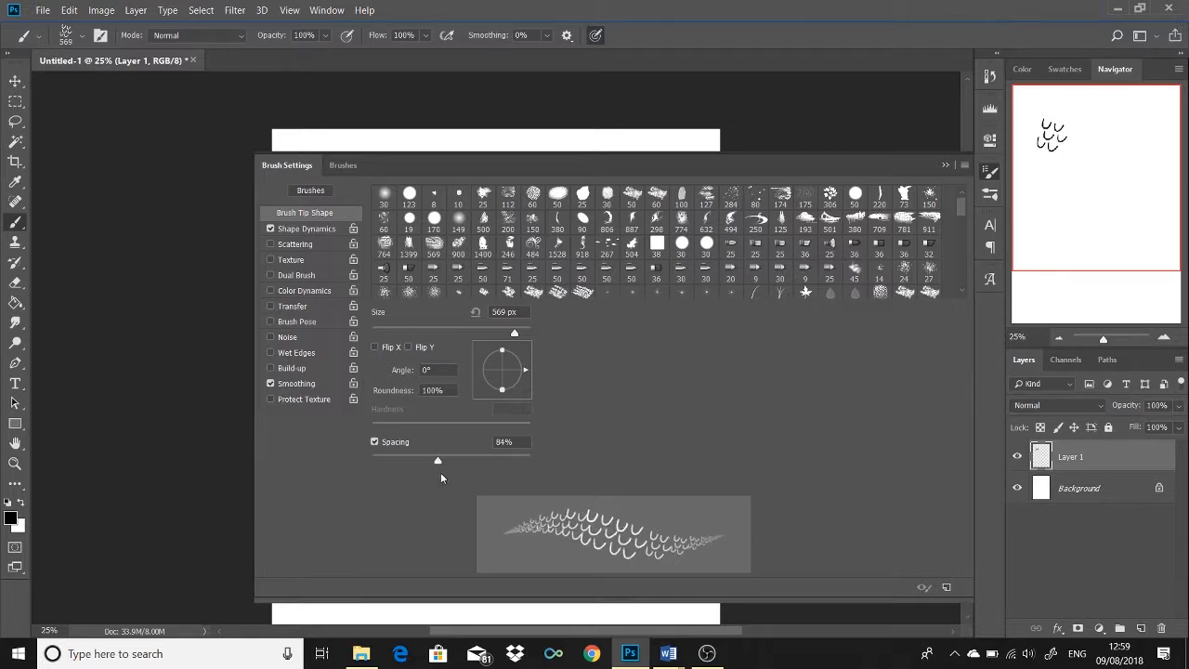
click(946, 165)
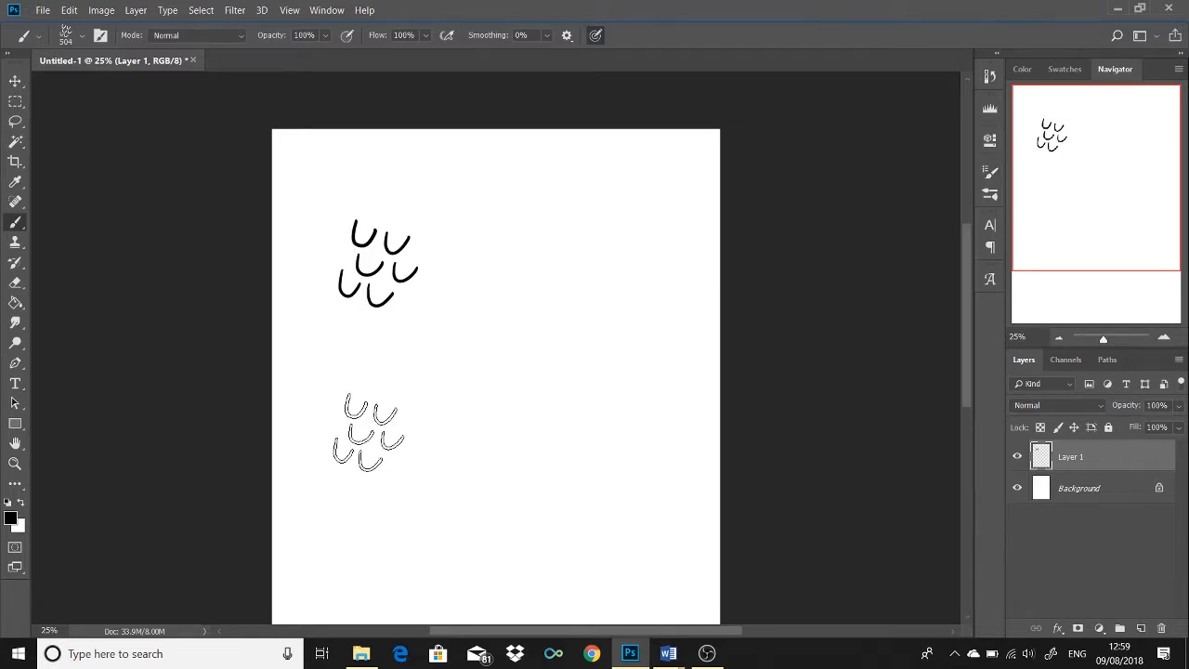
- Paint two curved test strokes with the scales brush across the canvas, and undo them
mouse_move(358, 372)
mouse_down()
mouse_move(641, 325)
mouse_move(608, 418)
mouse_up()
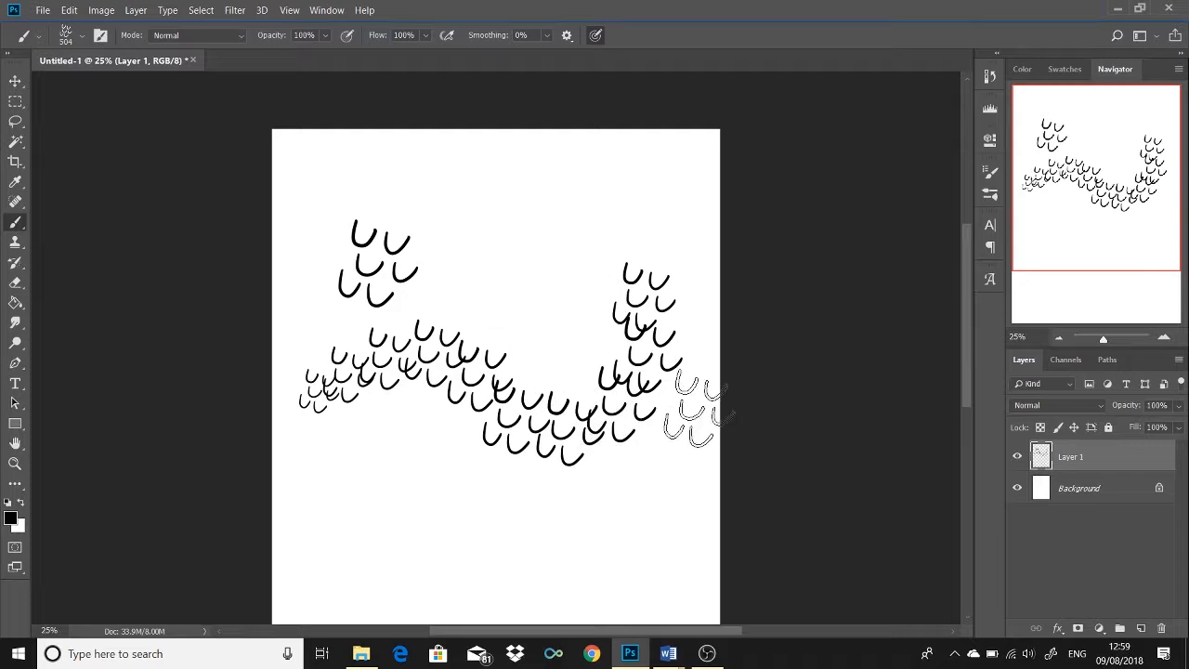
mouse_move(567, 361)
mouse_down()
mouse_move(543, 237)
mouse_move(525, 216)
mouse_up()
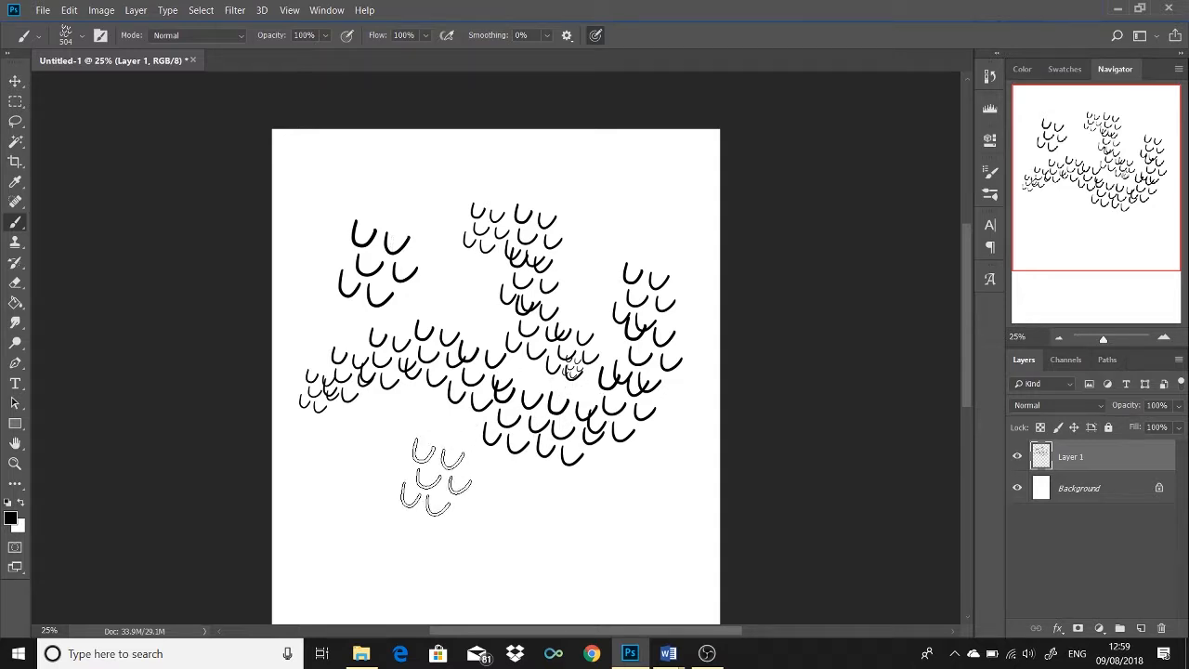
key(ctrl+z)
key(ctrl+z)
key(ctrl+z)
key(ctrl+z)
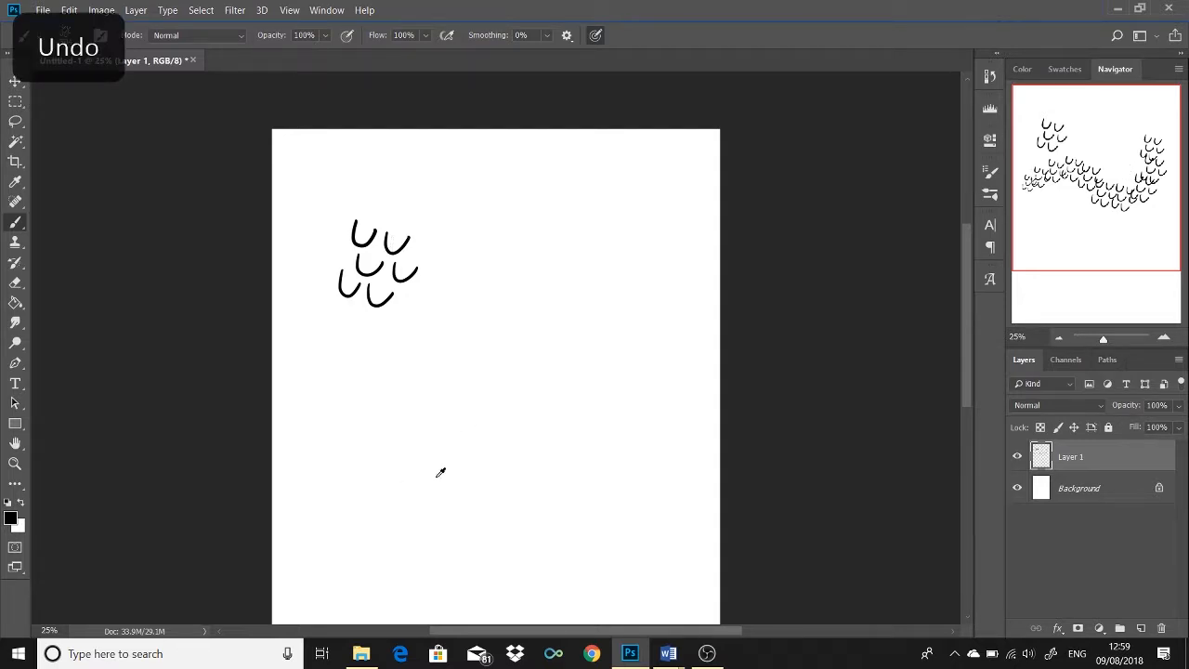
- Undo the hand-drawn scale cluster along with its layer, and add a new blank layer above the background
key(ctrl+z)
key(ctrl+z)
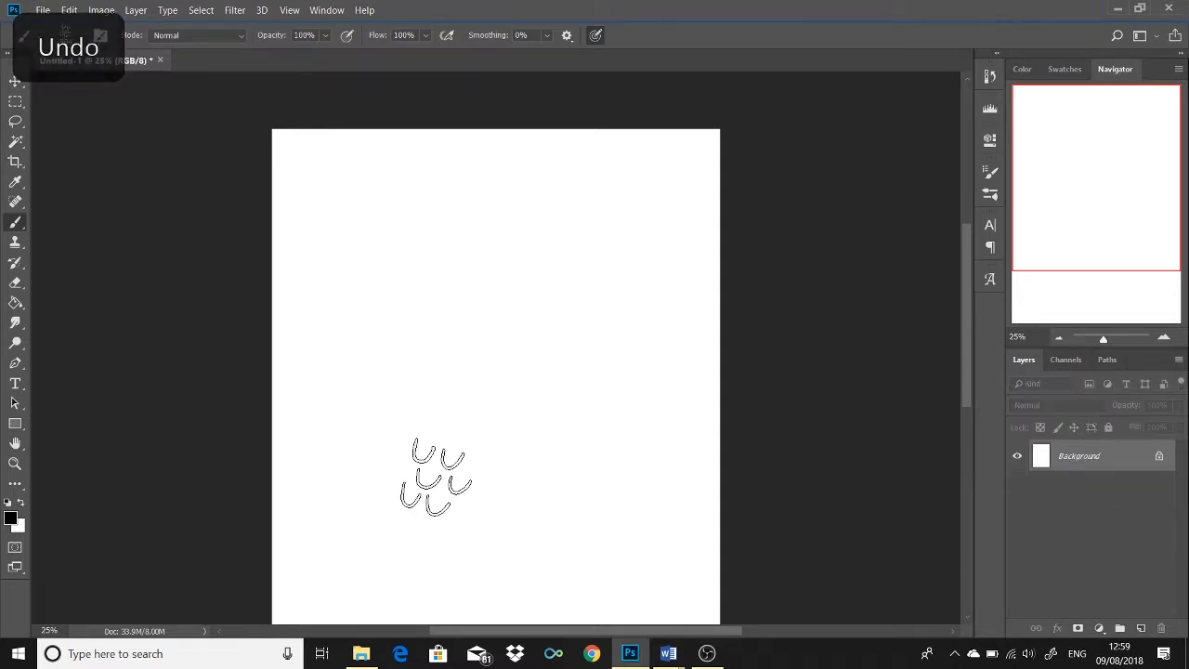
key(ctrl+shift+n)
key(Return)
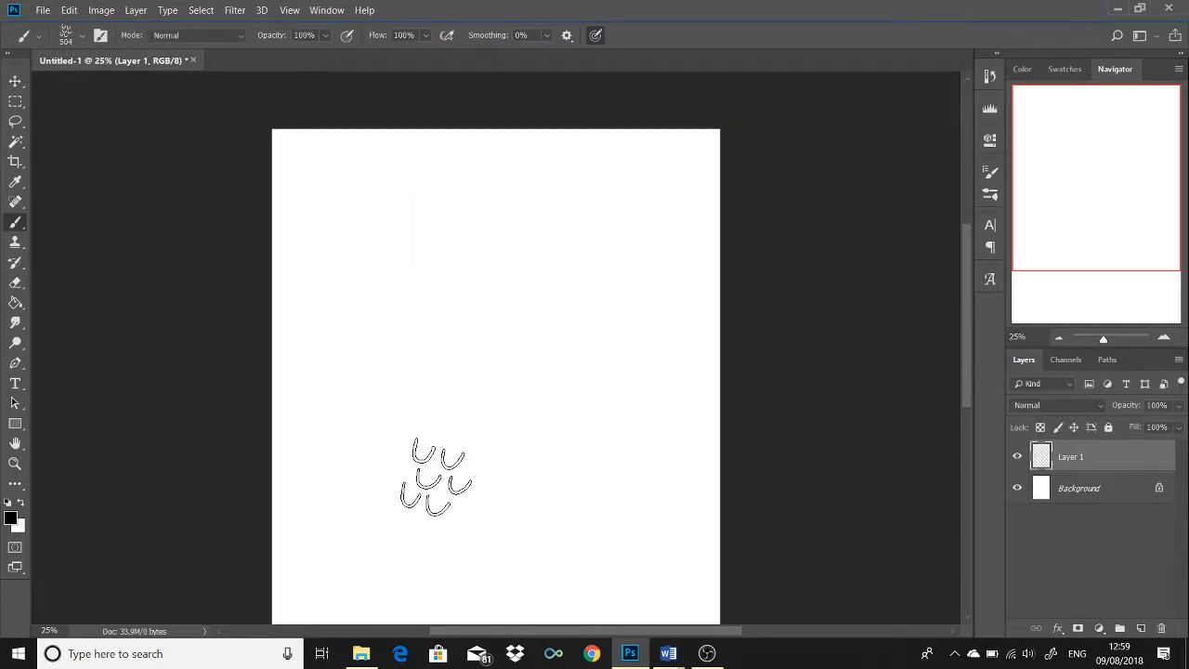
- Choose the Basic brush and draw a fish with a body outline, jagged tail, side fin, round eye and wavy mouth
click(990, 193)
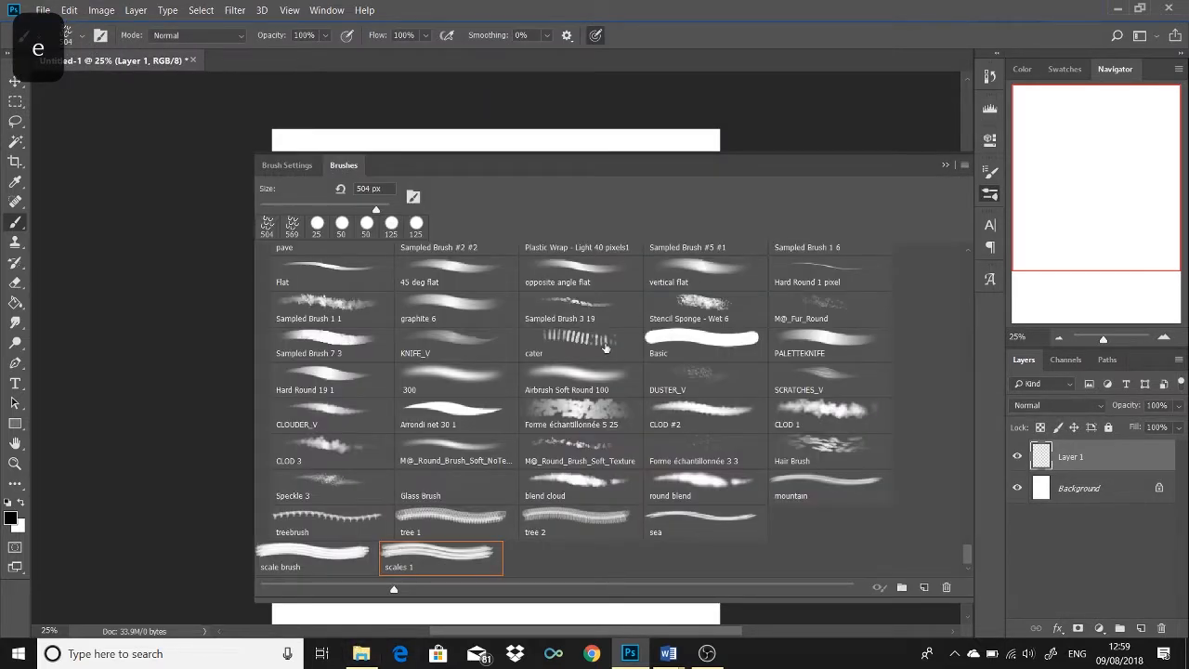
click(704, 338)
click(946, 165)
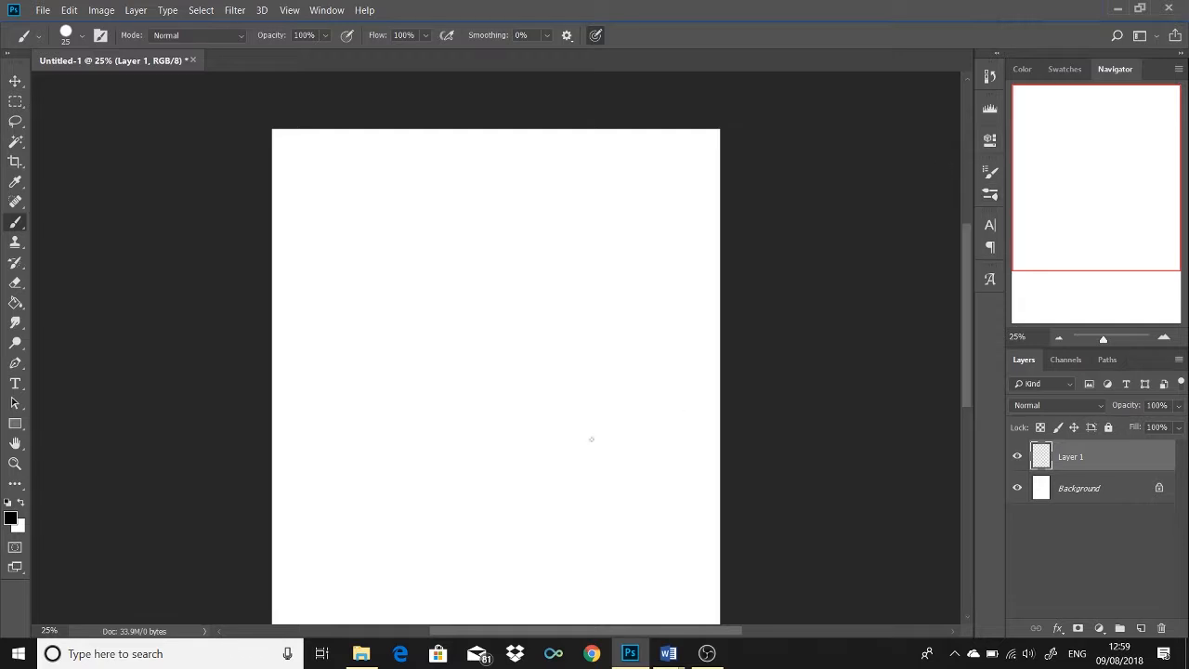
drag(358, 300, 602, 305)
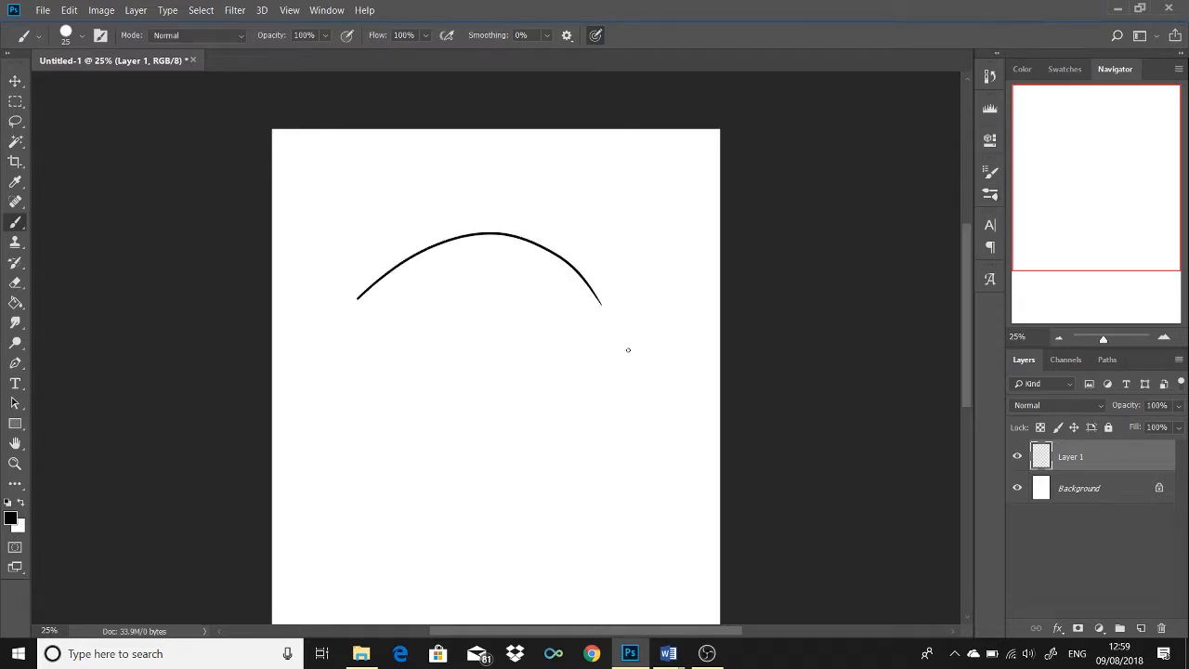
drag(354, 294, 336, 286)
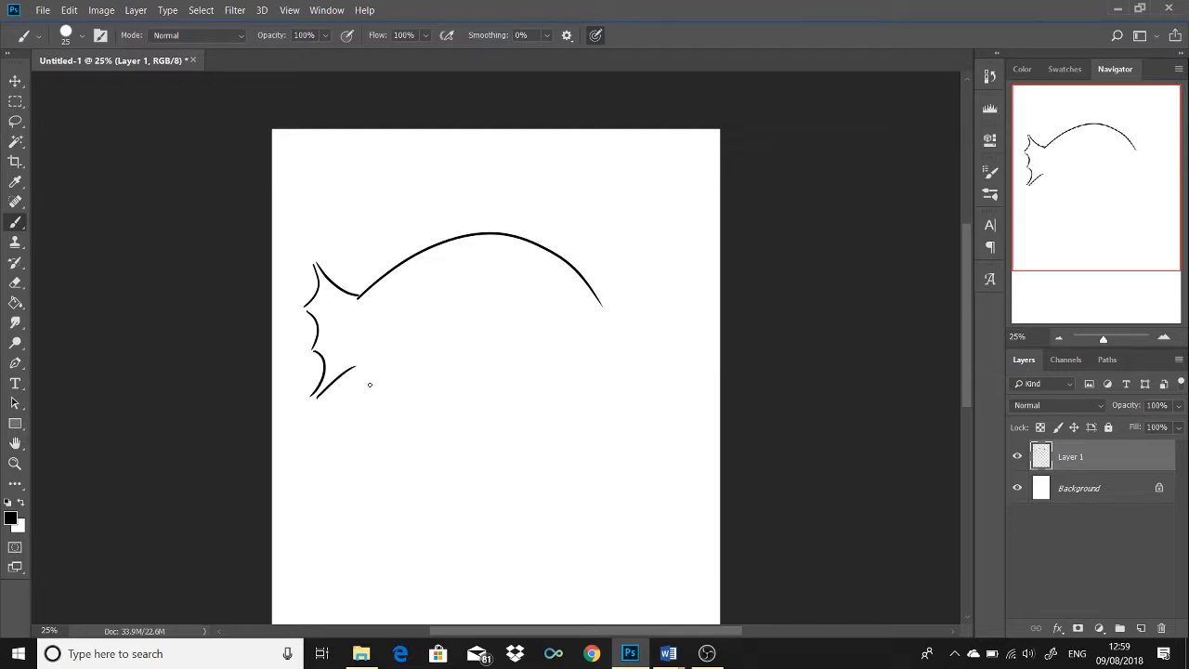
mouse_move(357, 365)
mouse_down()
mouse_move(400, 385)
mouse_move(598, 320)
mouse_up()
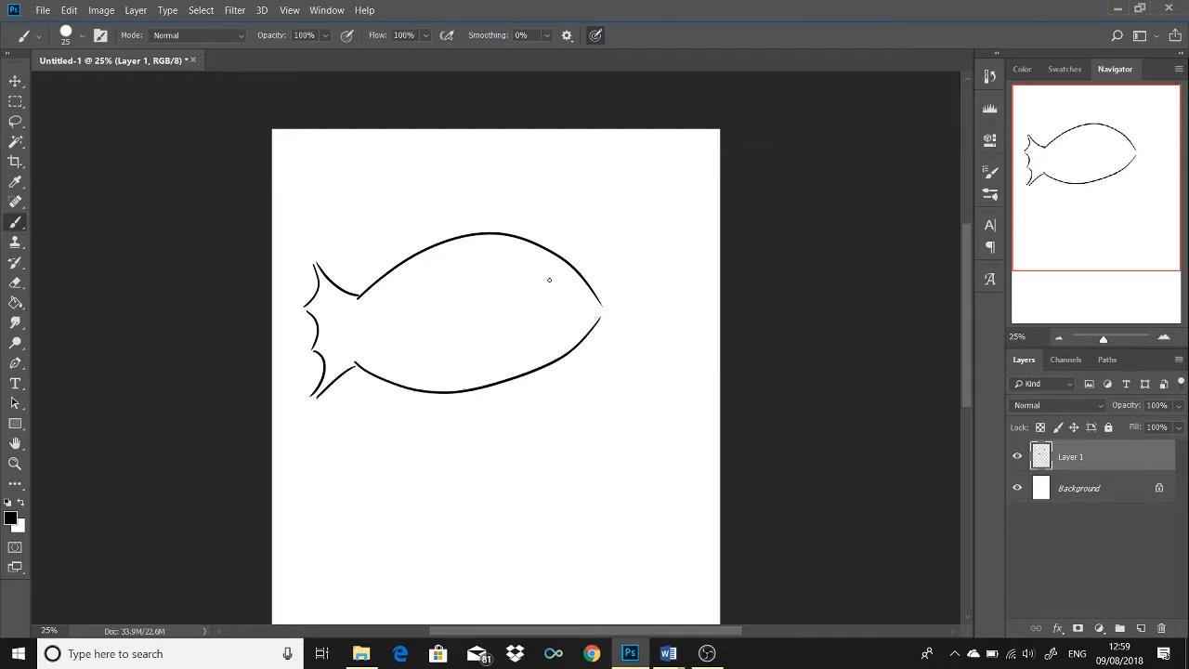
drag(497, 313, 443, 290)
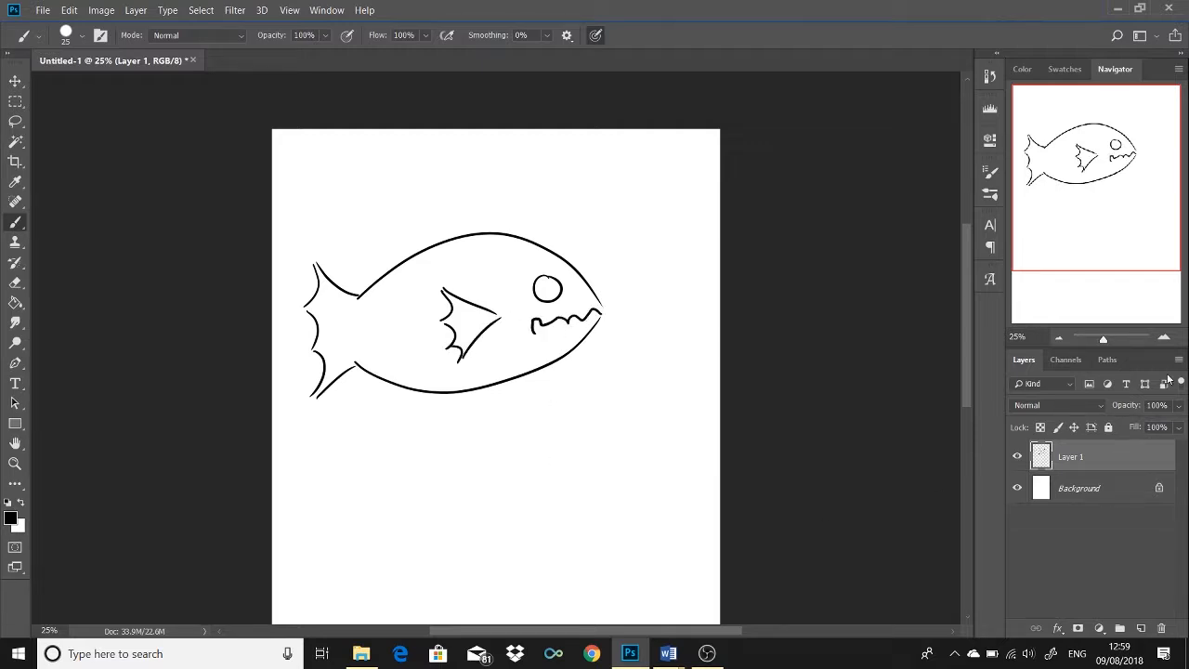
- Add a new blank layer between the background and the fish line-art layer
click(1089, 485)
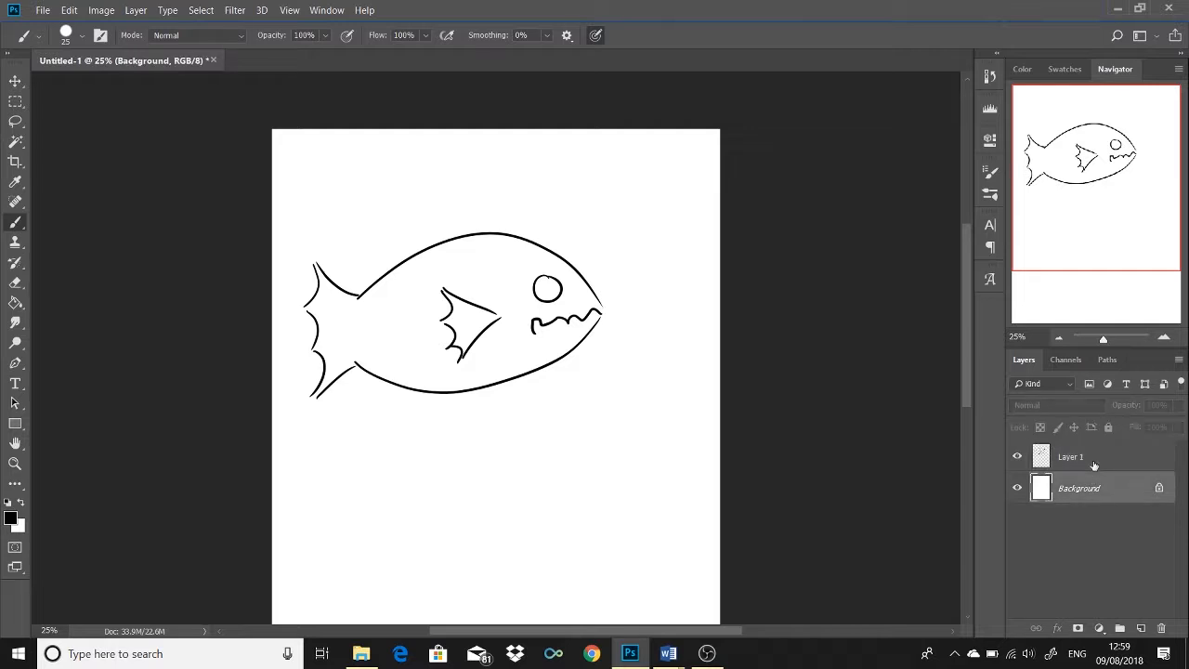
key(ctrl+shift+n)
key(Return)
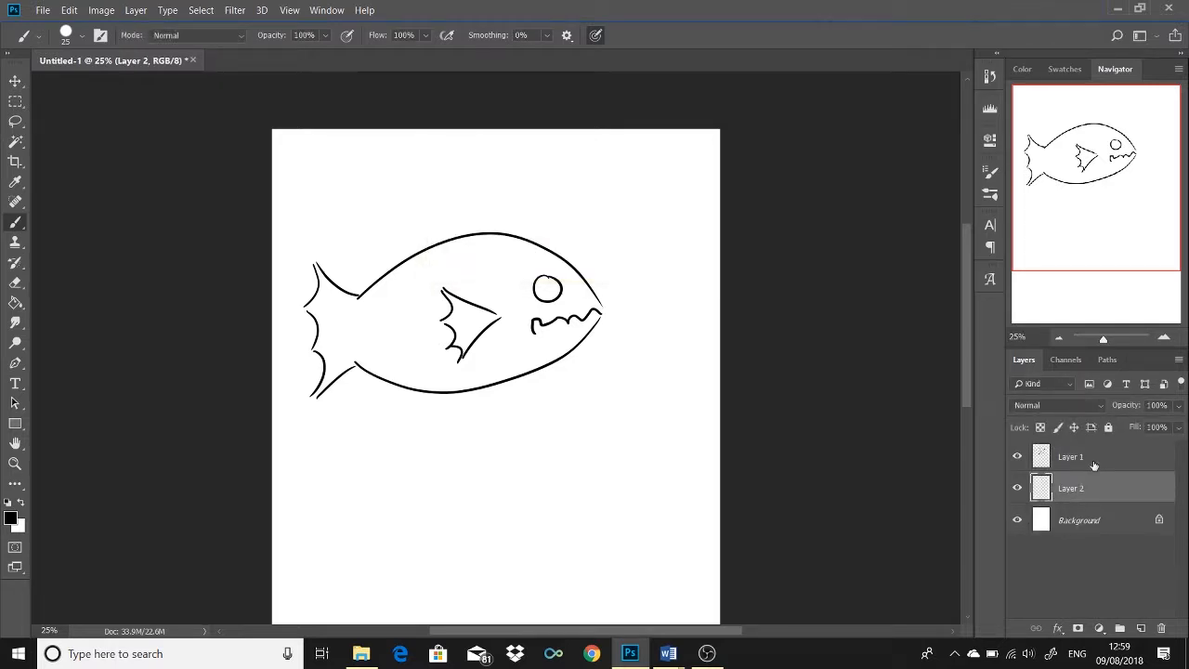
- Choose the scales 1 brush preset and set its tip spacing to 90%
click(990, 193)
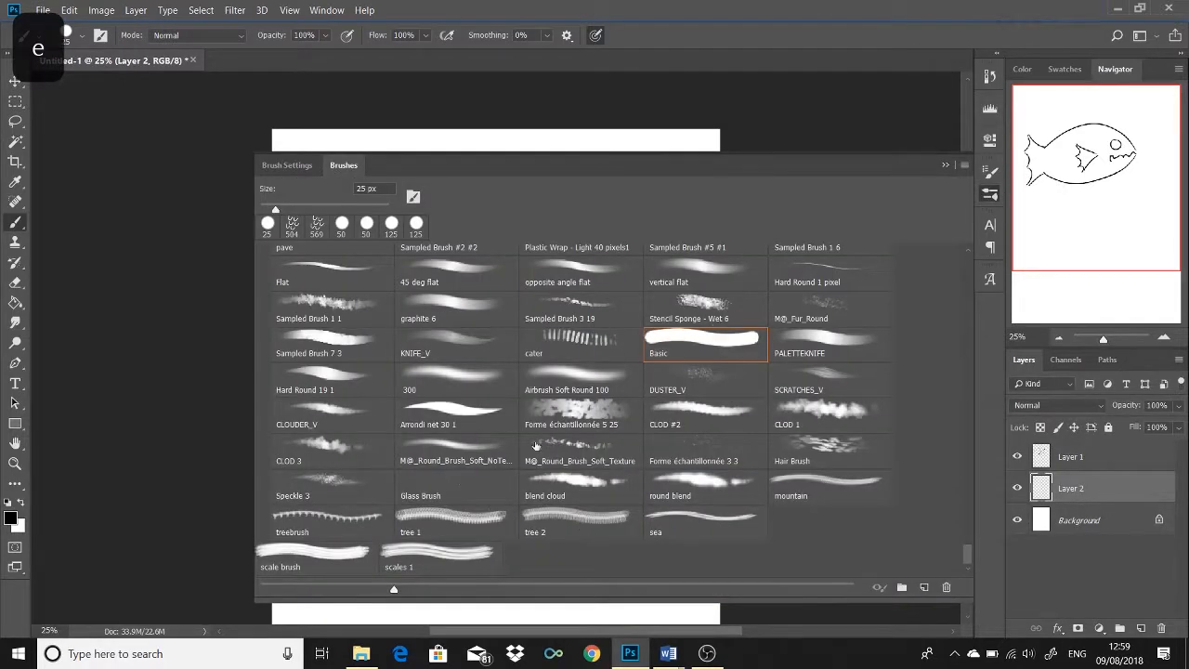
click(441, 555)
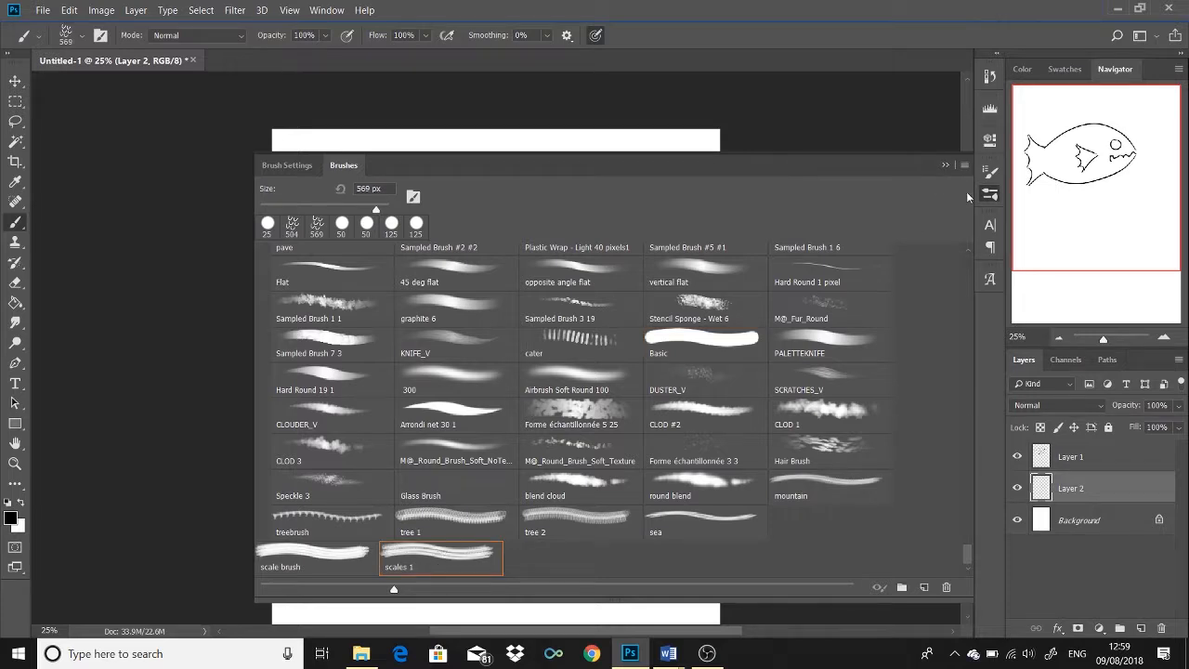
click(288, 166)
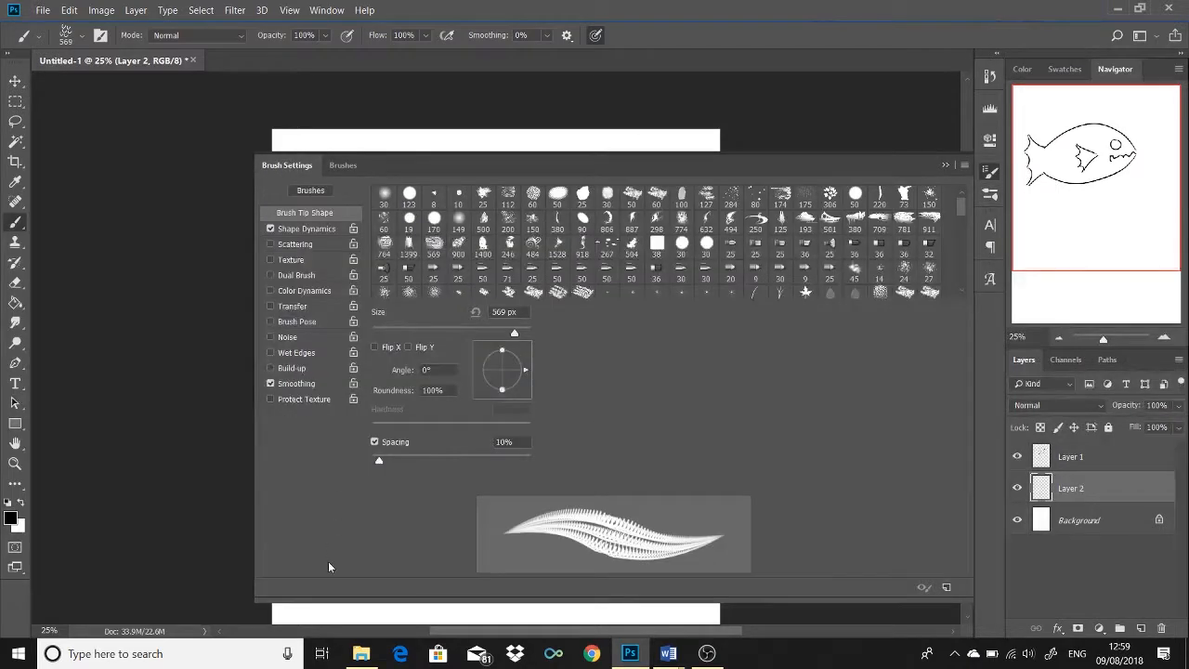
drag(382, 461, 442, 464)
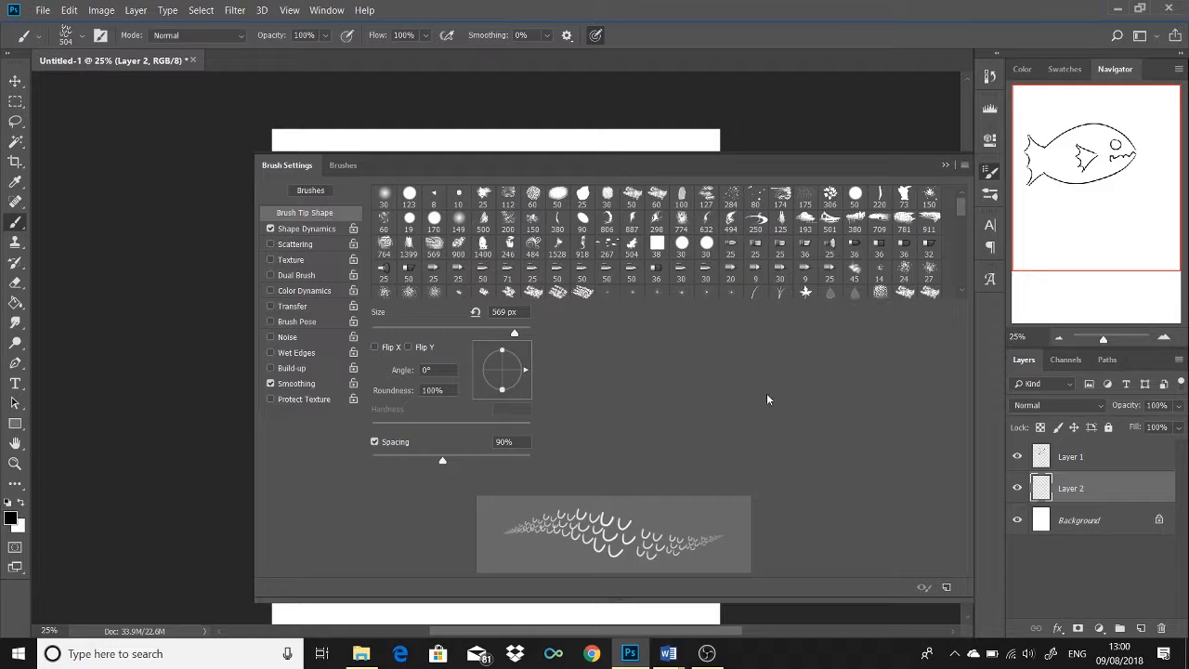
click(946, 167)
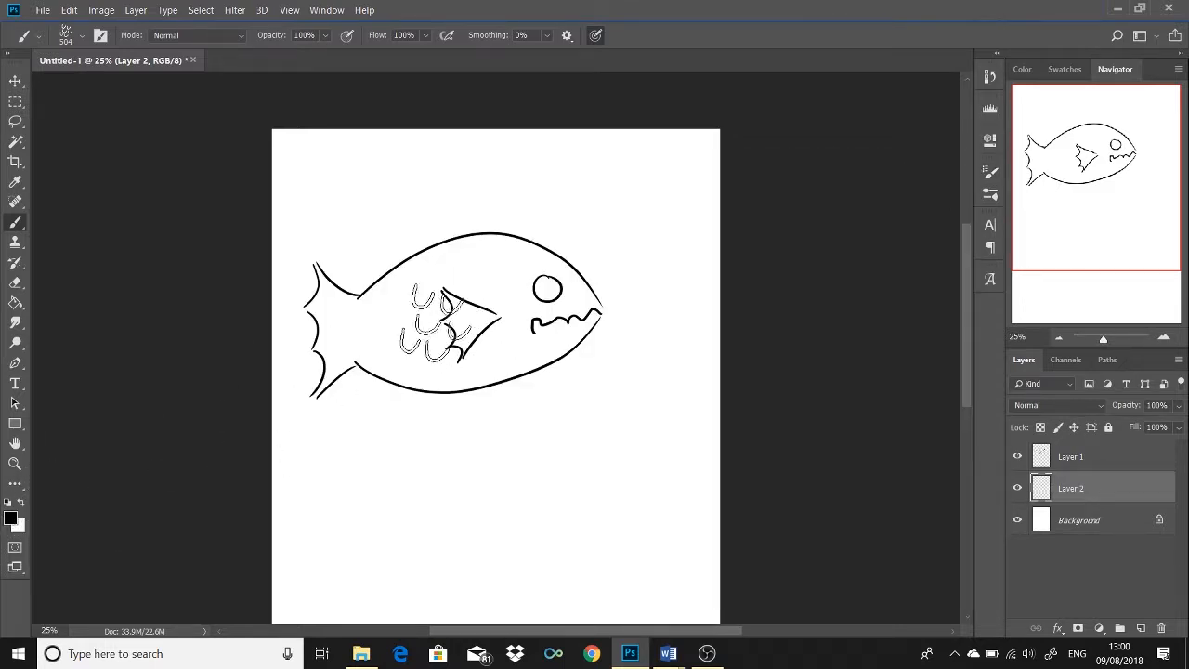
- Set the foreground color to a dark red
click(11, 519)
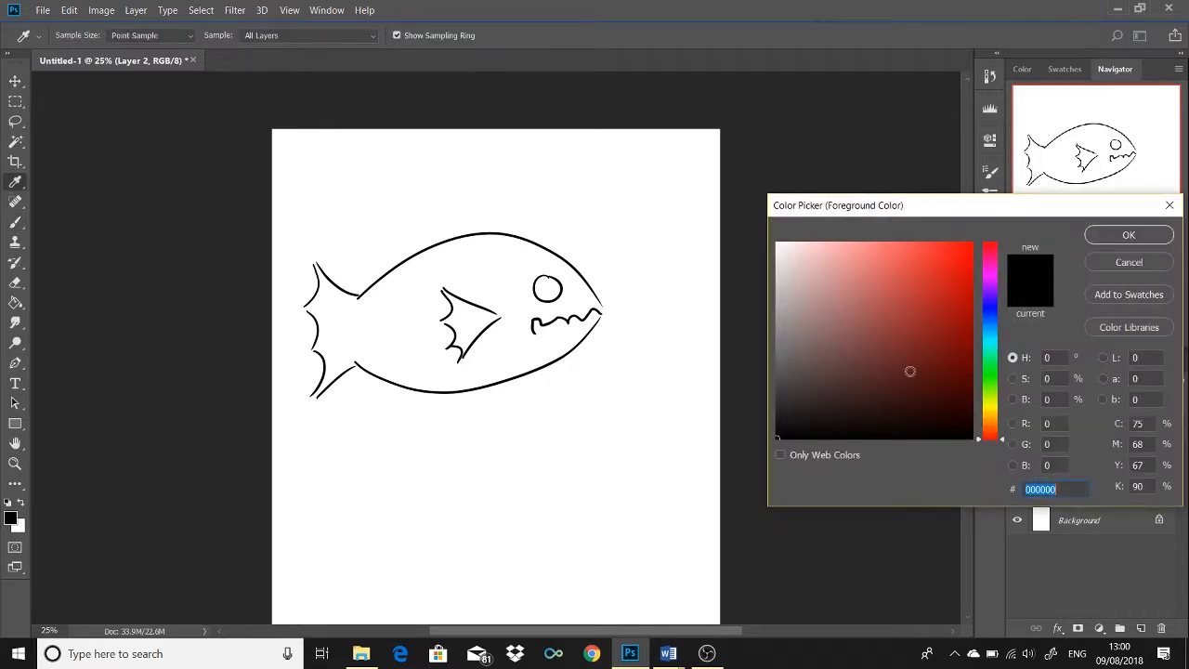
click(898, 378)
click(950, 325)
click(1129, 235)
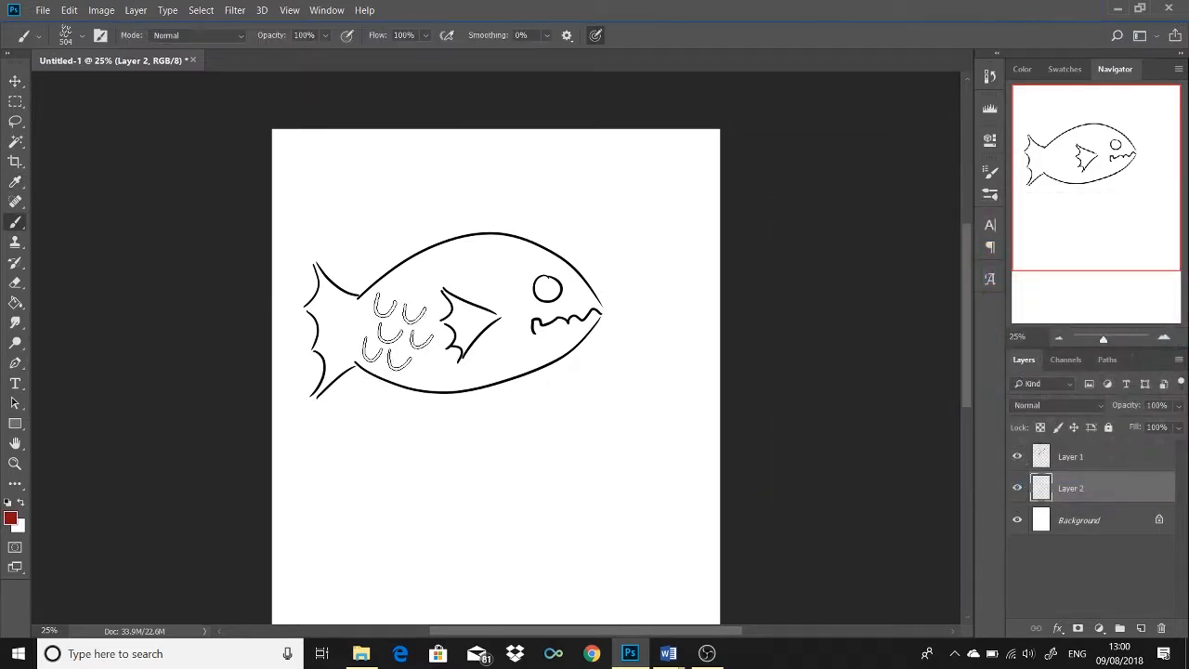
- Reduce the scales brush to 200 px and fill the fish's body with red scales around the fin and eye
key(bracketleft)
mouse_move(373, 350)
mouse_down()
mouse_move(483, 371)
mouse_move(539, 349)
mouse_move(543, 335)
mouse_move(398, 339)
mouse_move(522, 350)
mouse_move(481, 342)
mouse_move(537, 329)
mouse_up()
mouse_move(389, 310)
mouse_down()
mouse_move(426, 316)
mouse_move(421, 282)
mouse_move(389, 283)
mouse_move(435, 295)
mouse_move(422, 262)
mouse_move(515, 292)
mouse_up()
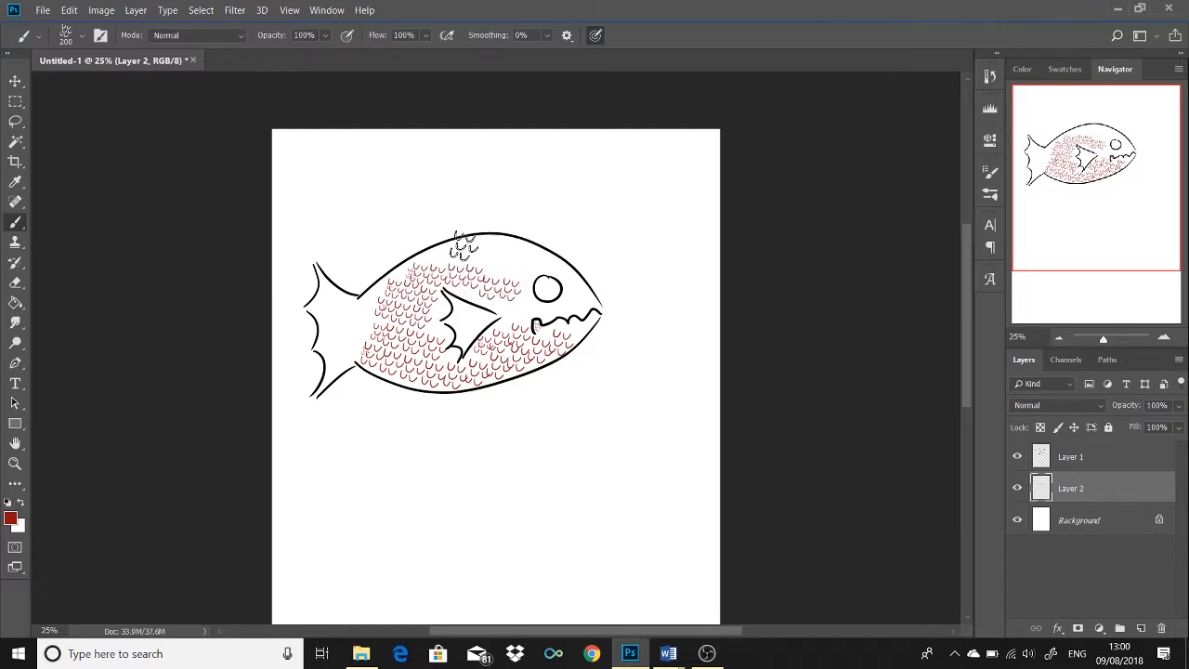
mouse_move(446, 249)
mouse_down()
mouse_move(492, 244)
mouse_move(527, 258)
mouse_move(483, 260)
mouse_move(546, 288)
mouse_move(522, 330)
mouse_move(514, 302)
mouse_move(525, 321)
mouse_move(585, 307)
mouse_up()
drag(556, 269, 577, 289)
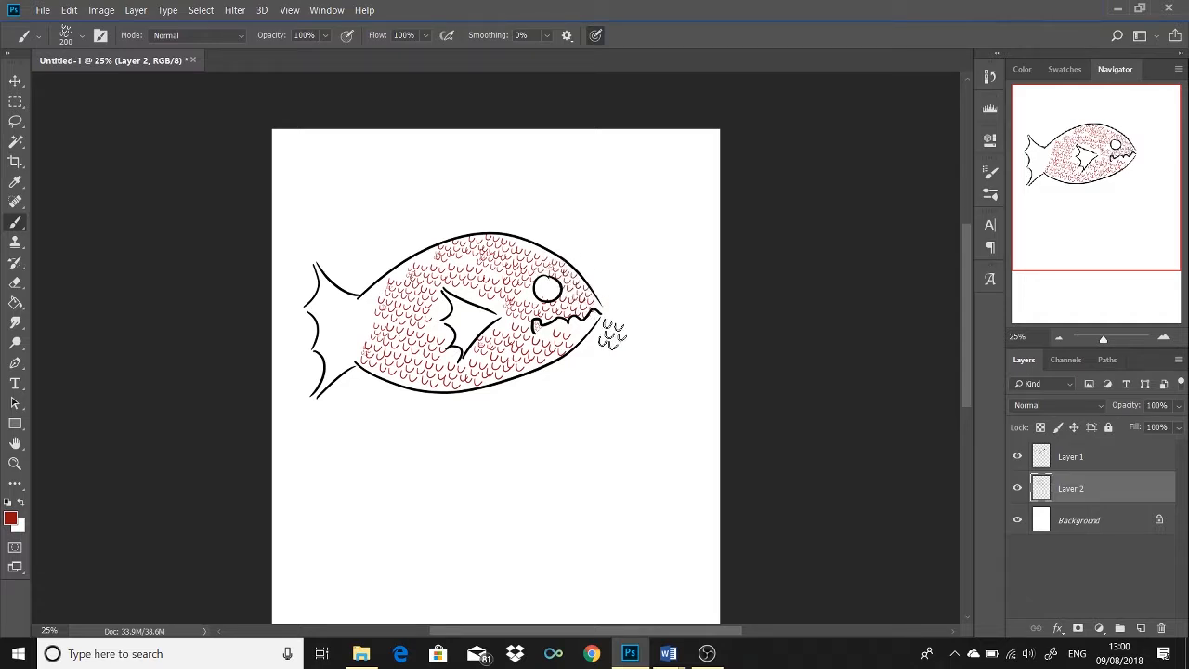
mouse_move(382, 285)
mouse_down()
mouse_move(415, 273)
mouse_move(363, 338)
mouse_move(356, 315)
mouse_move(429, 329)
mouse_up()
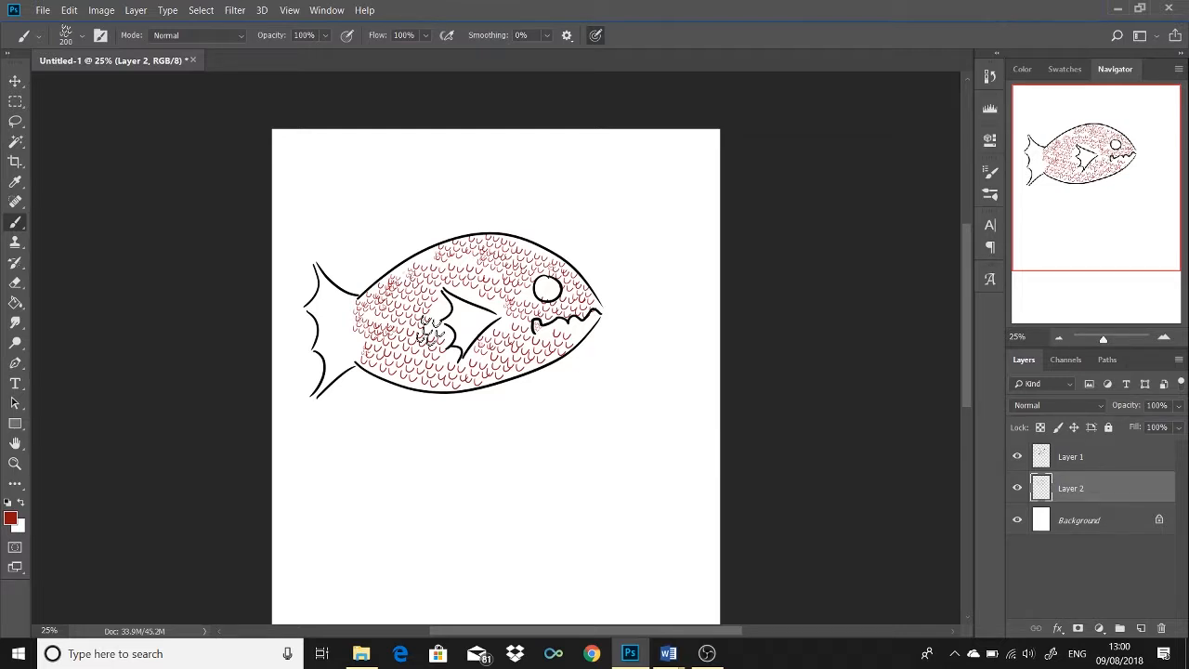
- Delete the red scales layer and the fish line-art layer, leaving only the background
key(Delete)
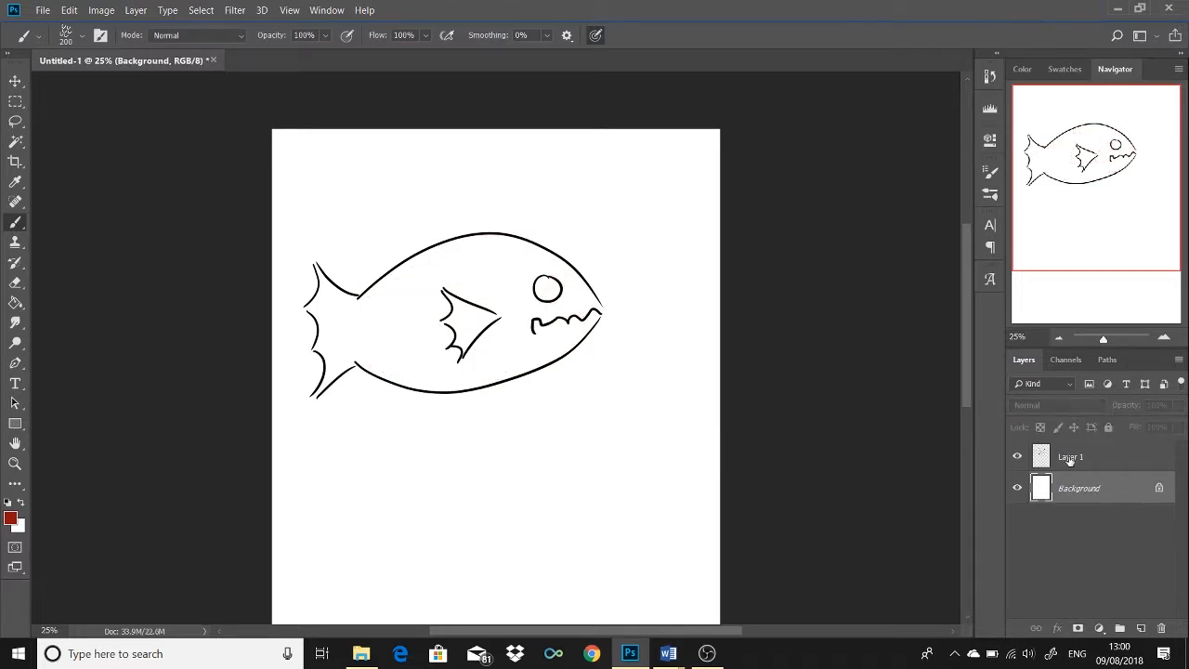
click(1065, 456)
key(Delete)
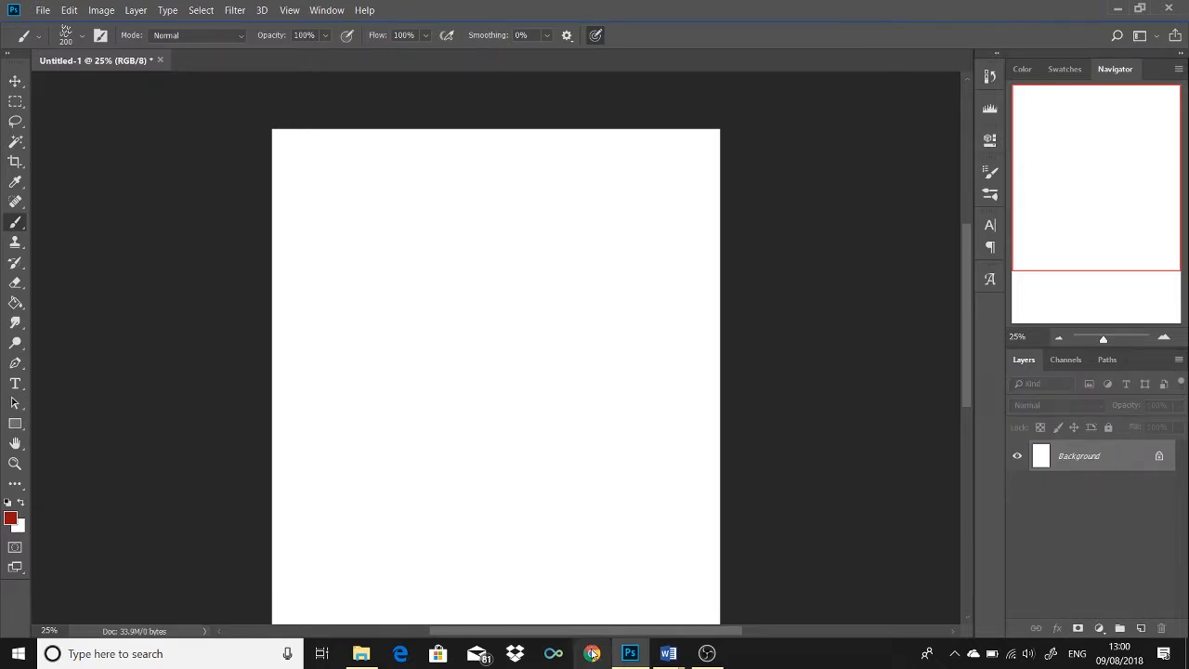
- Switch to Microsoft Edge and search the web for "leaf" in a new tab
click(401, 655)
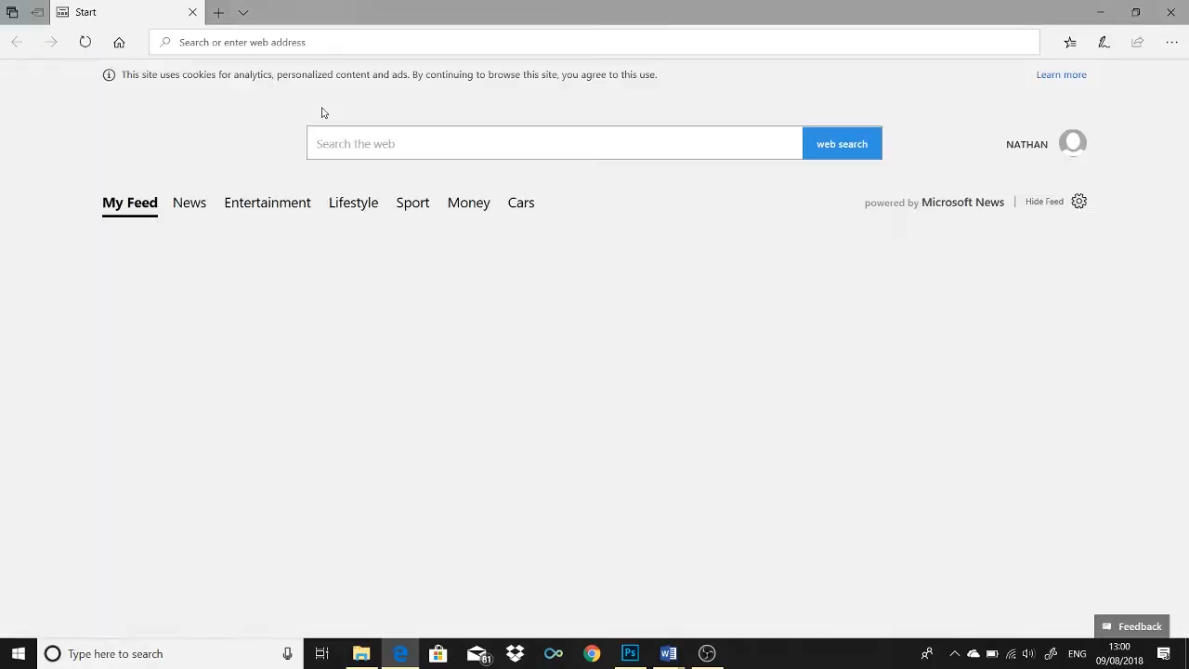
key(ctrl+t)
text(pict)
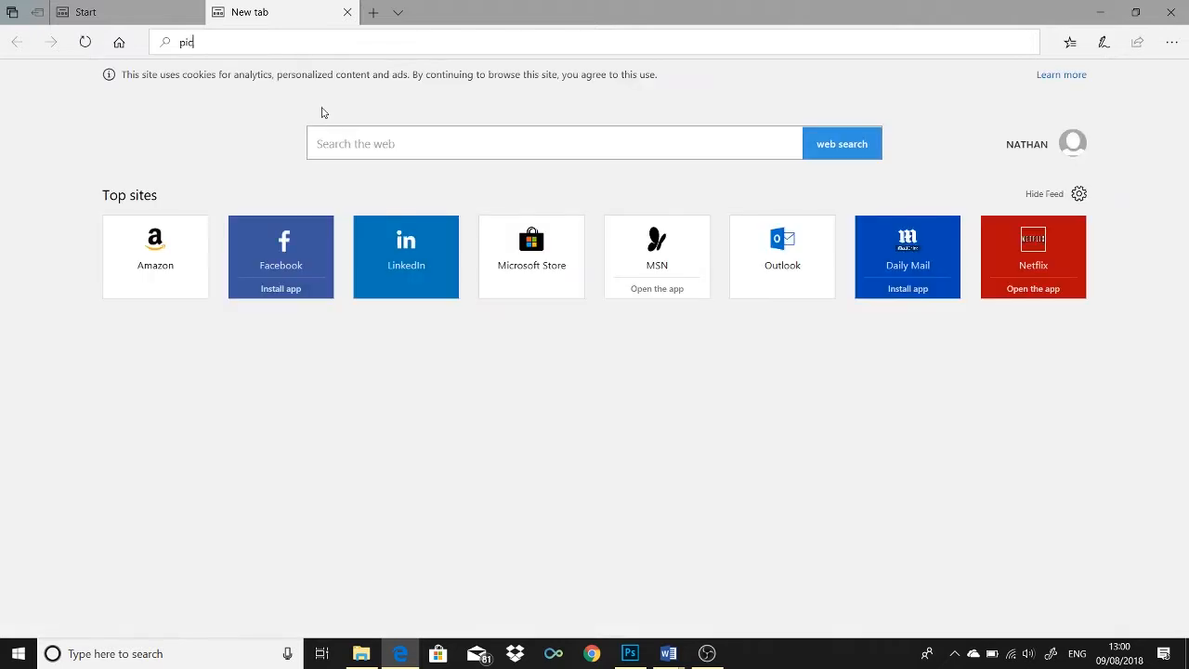
key(BackSpace)
key(BackSpace)
key(BackSpace)
key(BackSpace)
text(leaf)
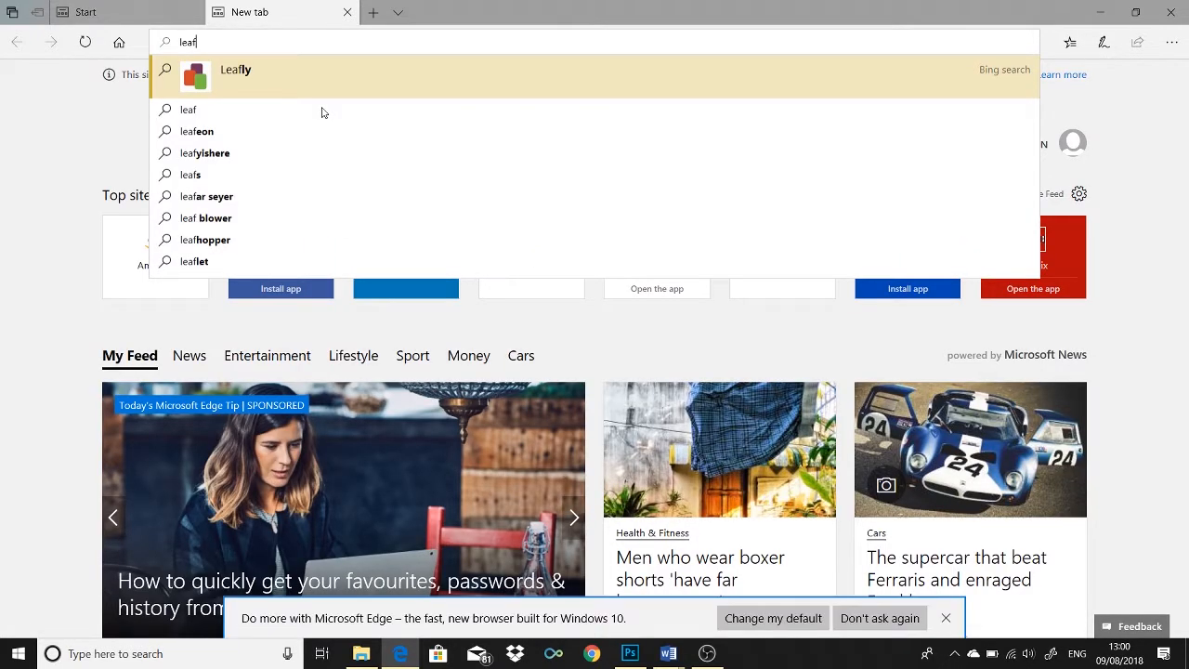
key(Return)
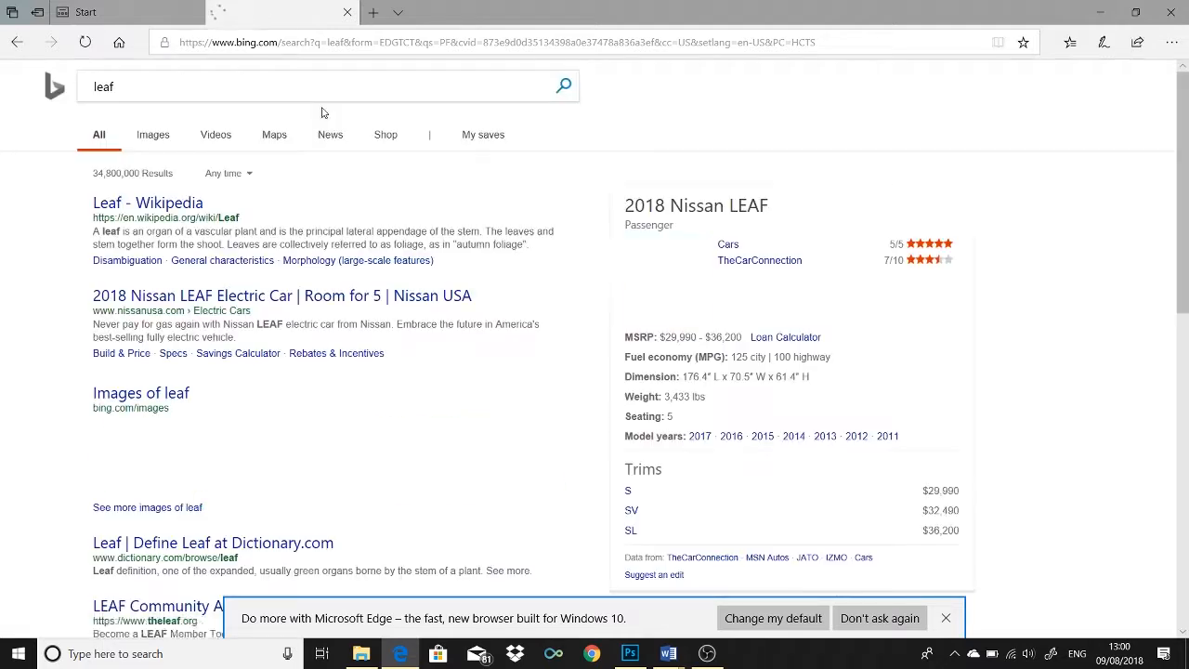
- Open the close-up green leaf vein photo from the image results for "leaf" and copy the picture
click(152, 134)
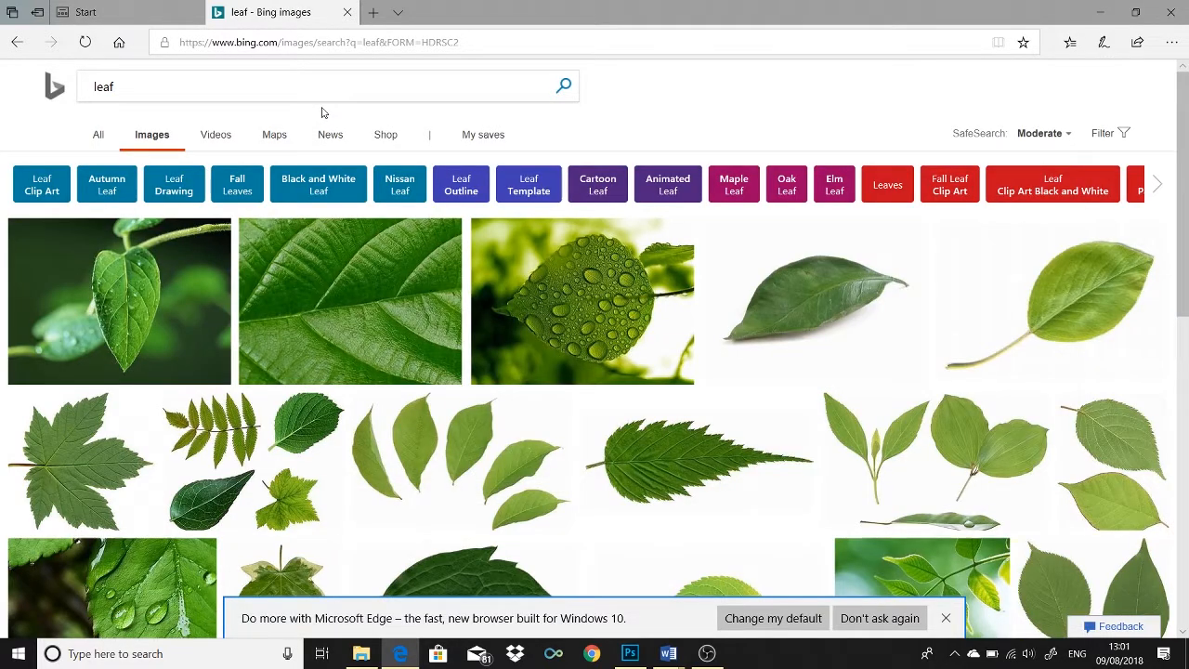
click(350, 306)
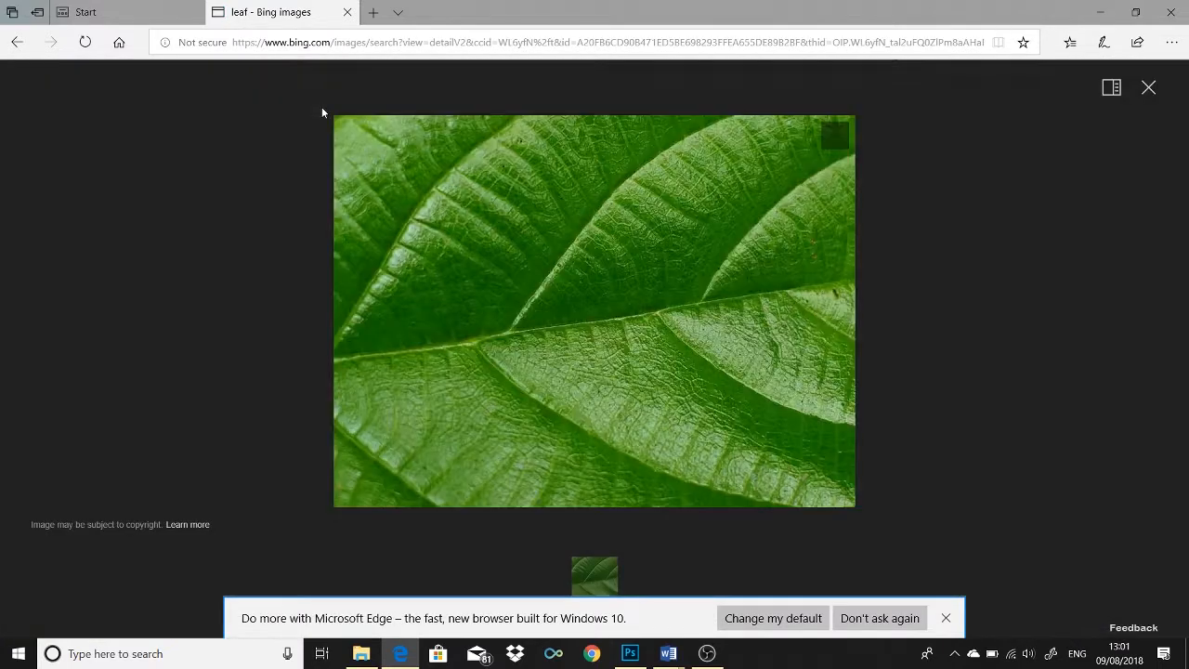
right_click(322, 109)
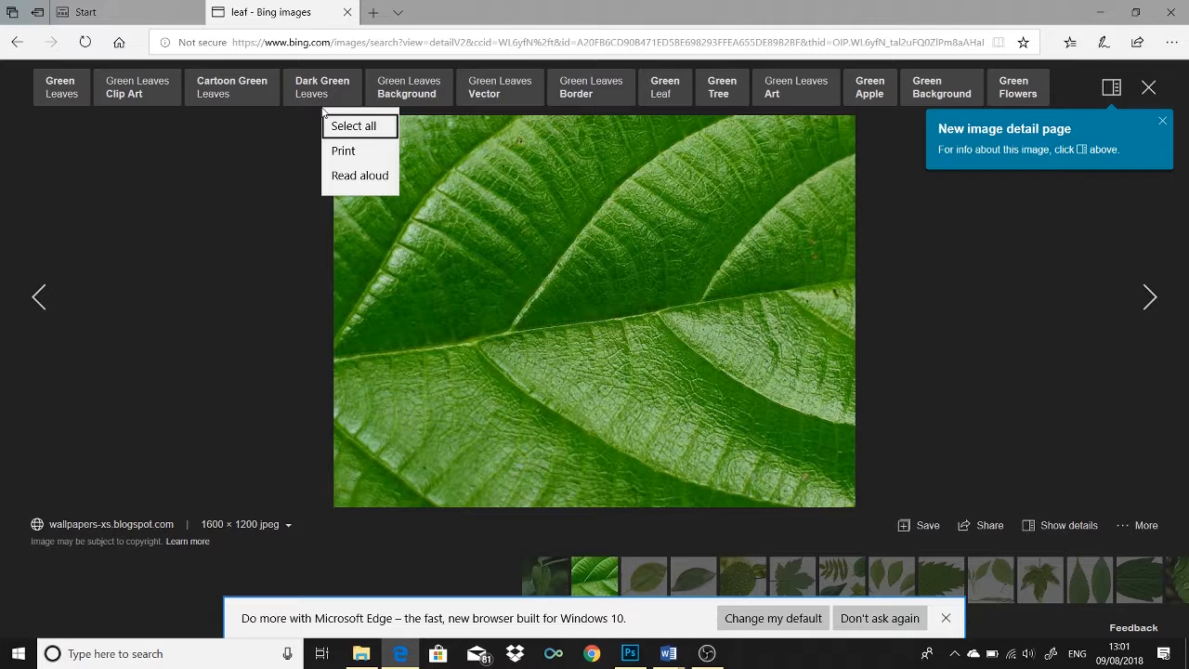
click(570, 243)
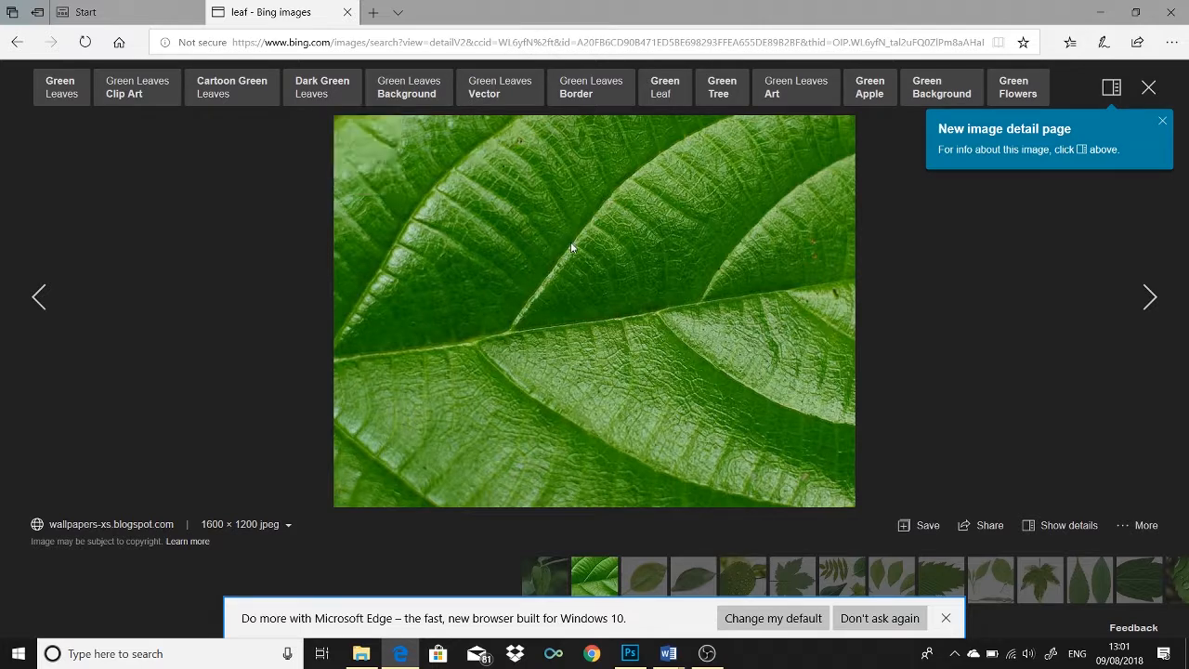
right_click(570, 244)
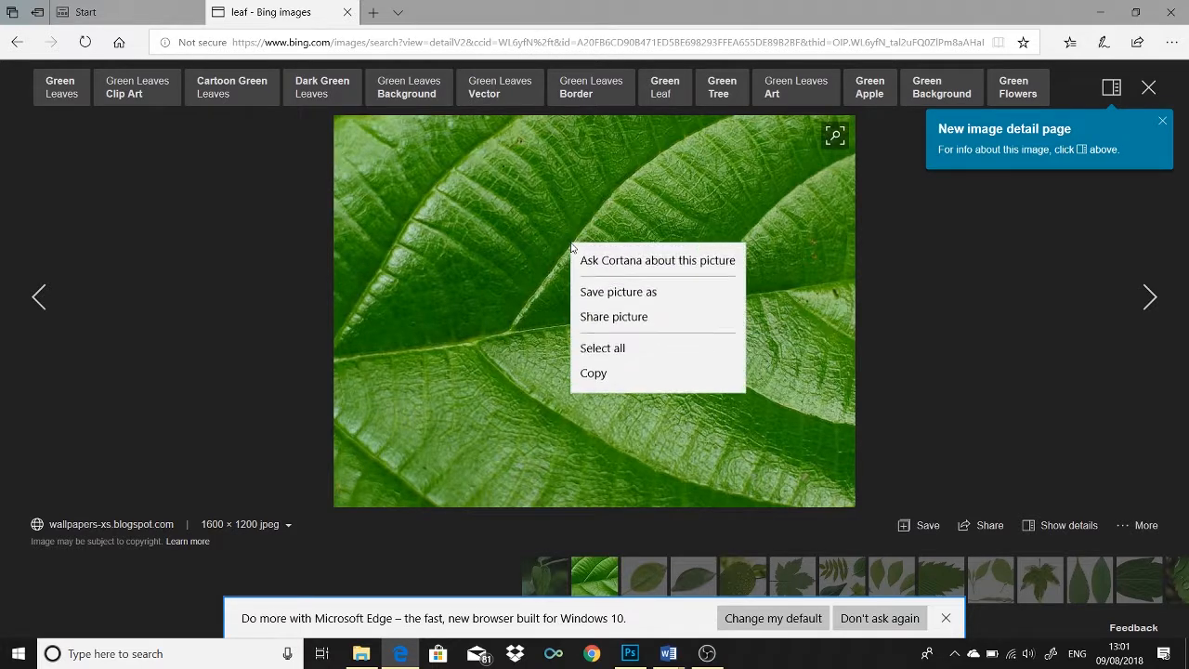
click(650, 379)
- Switch to Photoshop, paste the leaf photo as a new layer and select it with the Rectangular Marquee
key(alt+Tab)
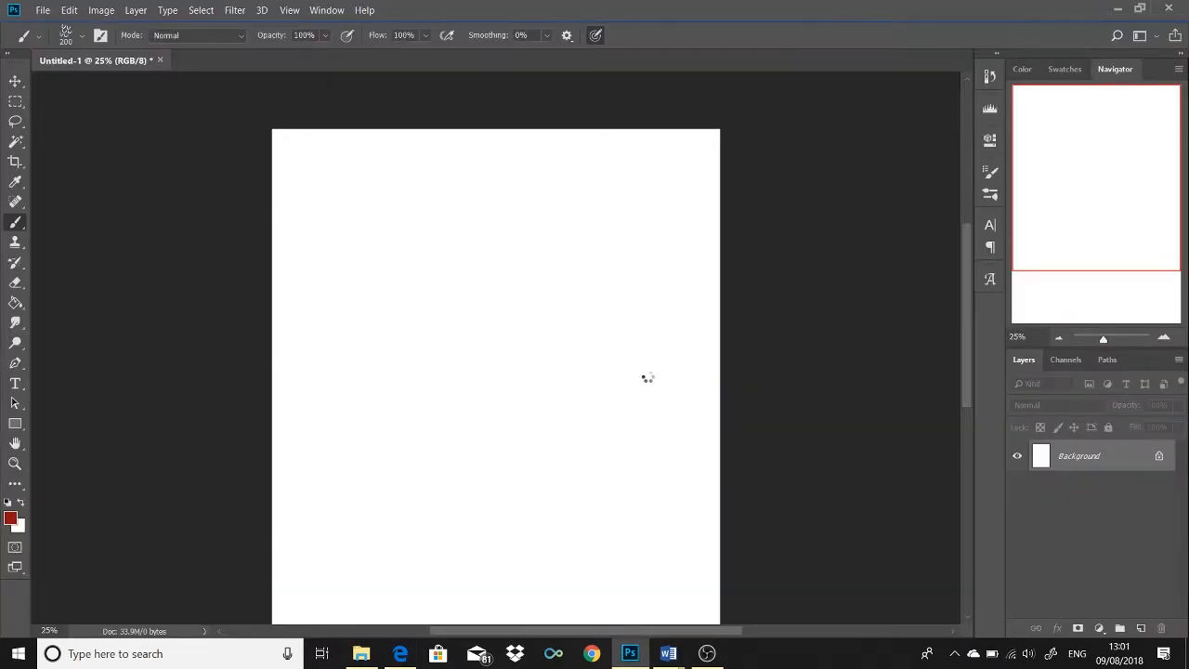
key(ctrl+v)
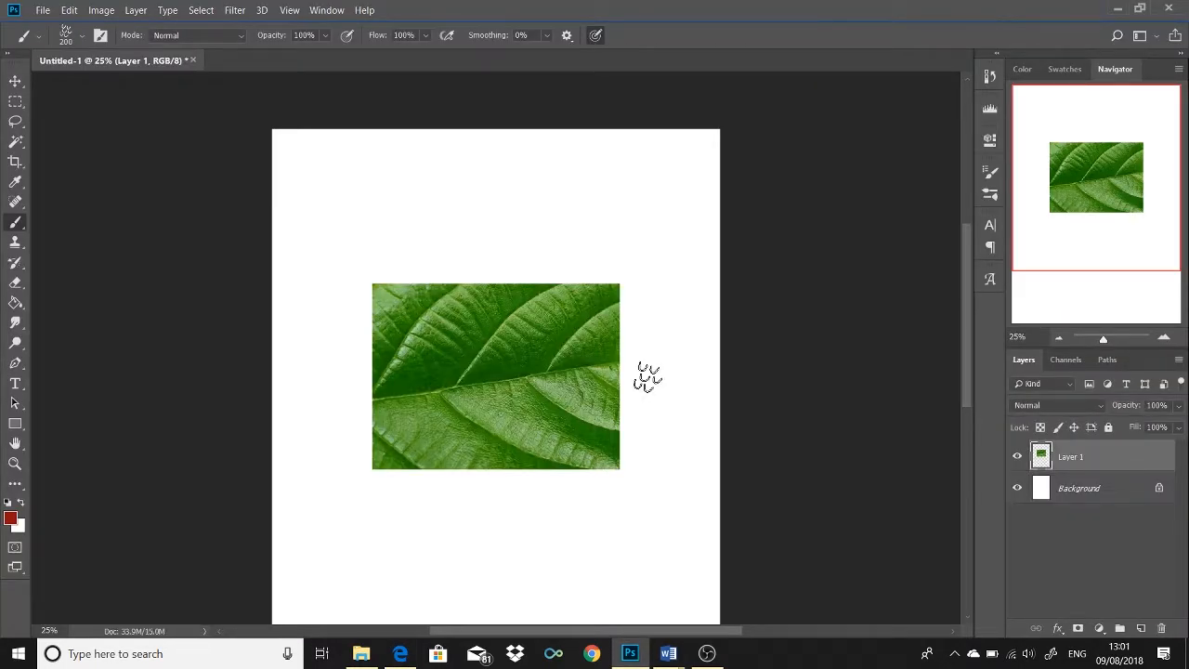
click(15, 101)
drag(372, 282, 622, 461)
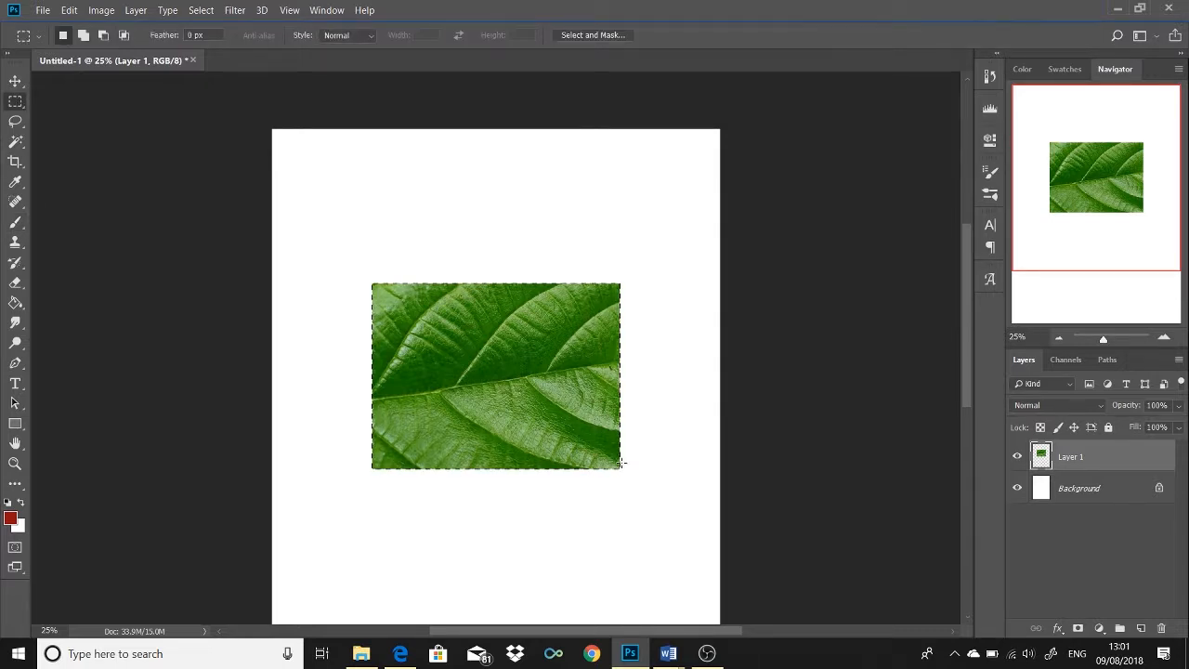
- Define the selected leaf photo as a brush preset named "leaf"
click(72, 15)
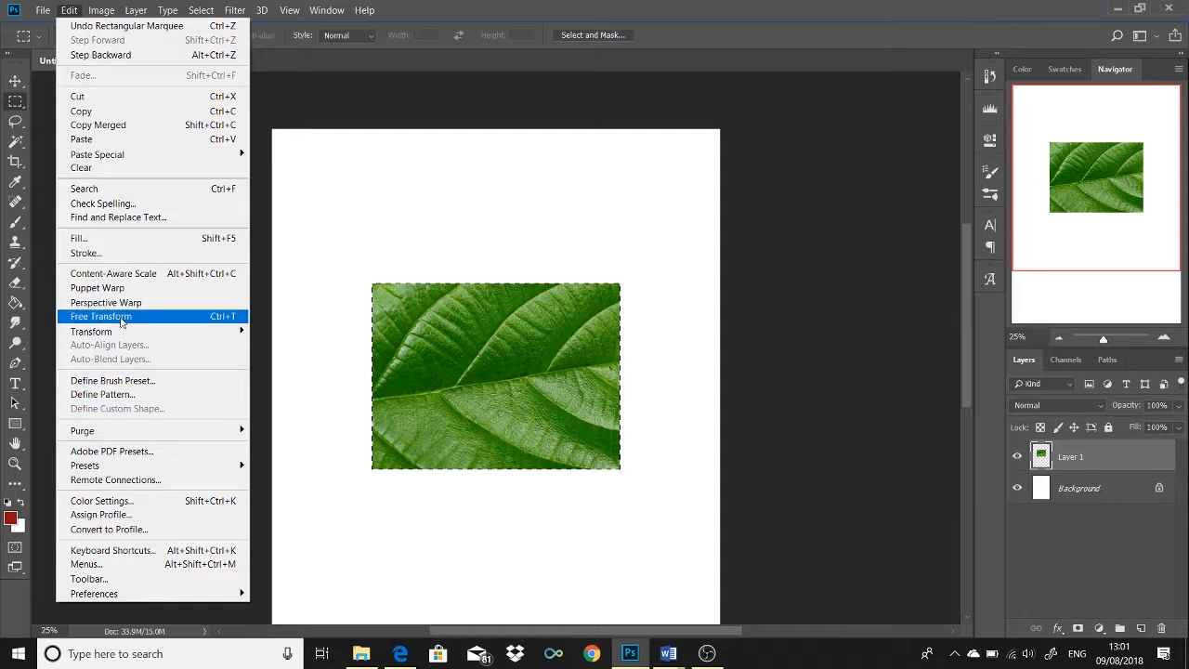
click(166, 382)
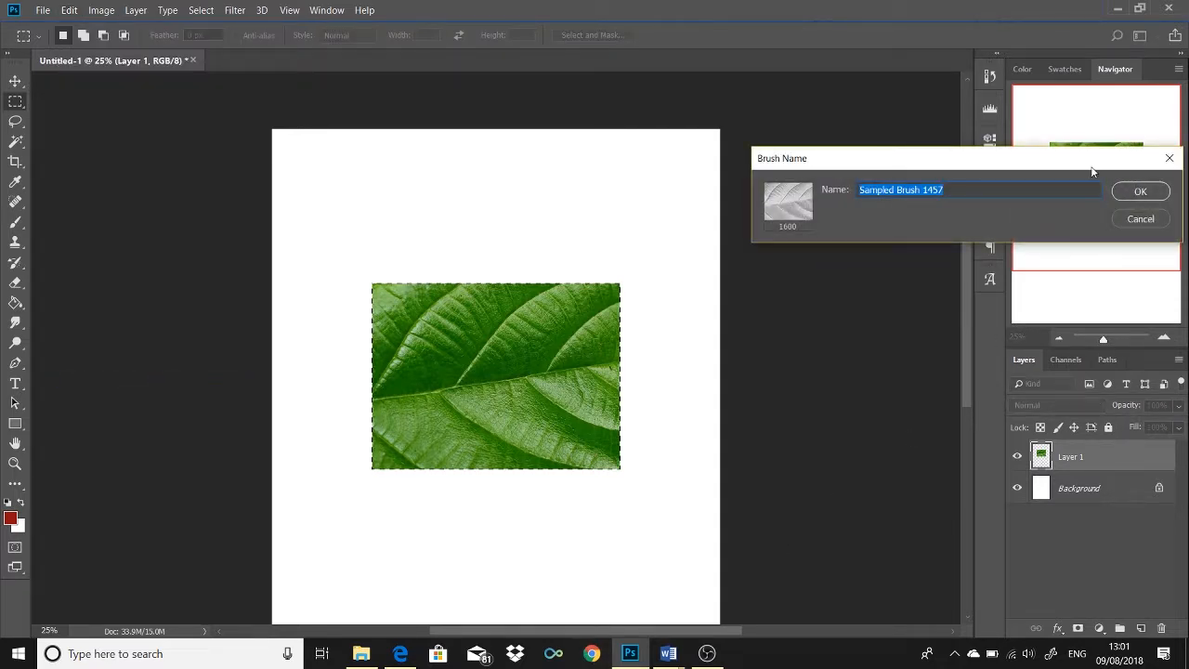
key(BackSpace)
key(Return)
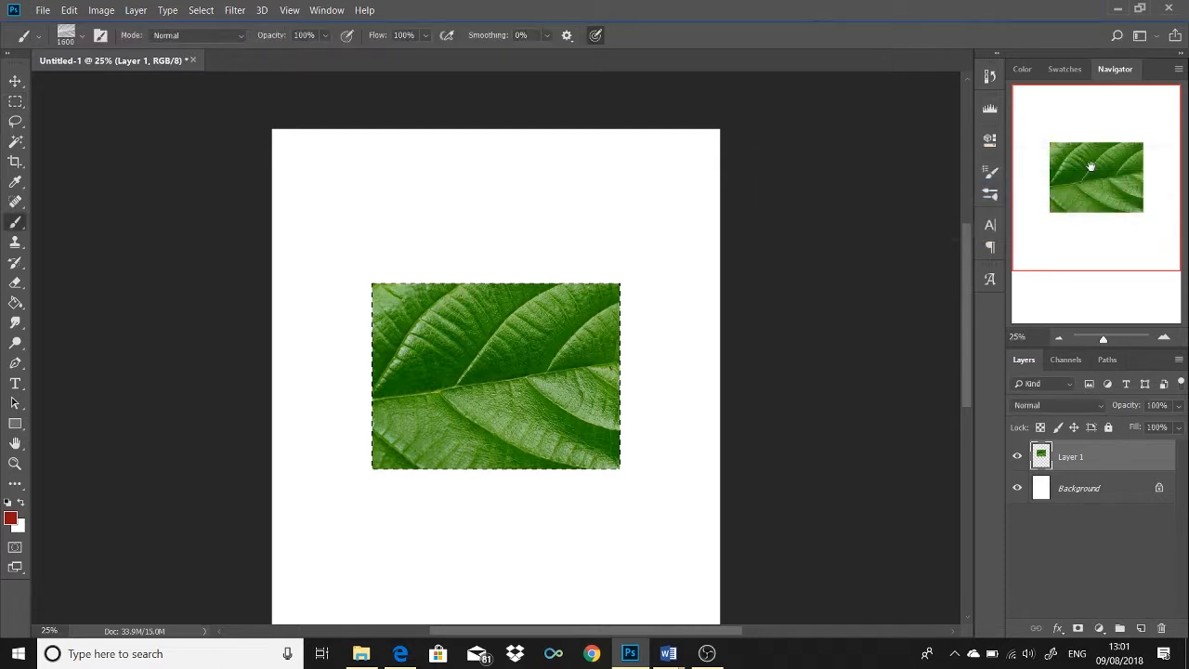
- Set the leaf brush's tip spacing to 151%
click(991, 193)
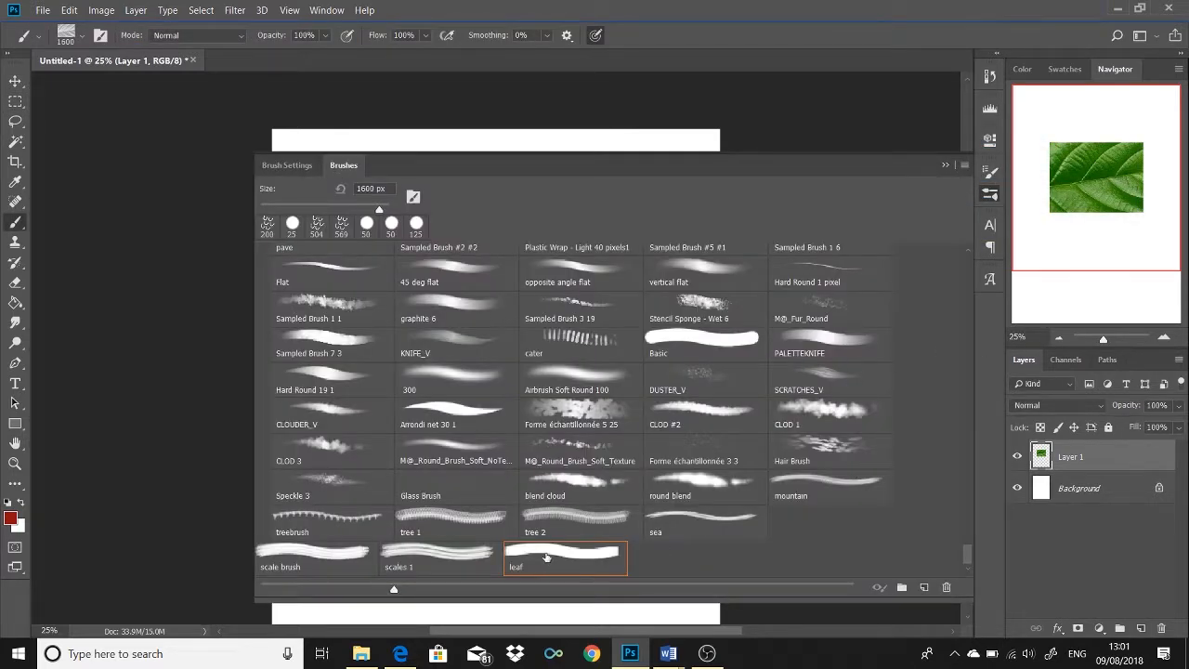
click(284, 166)
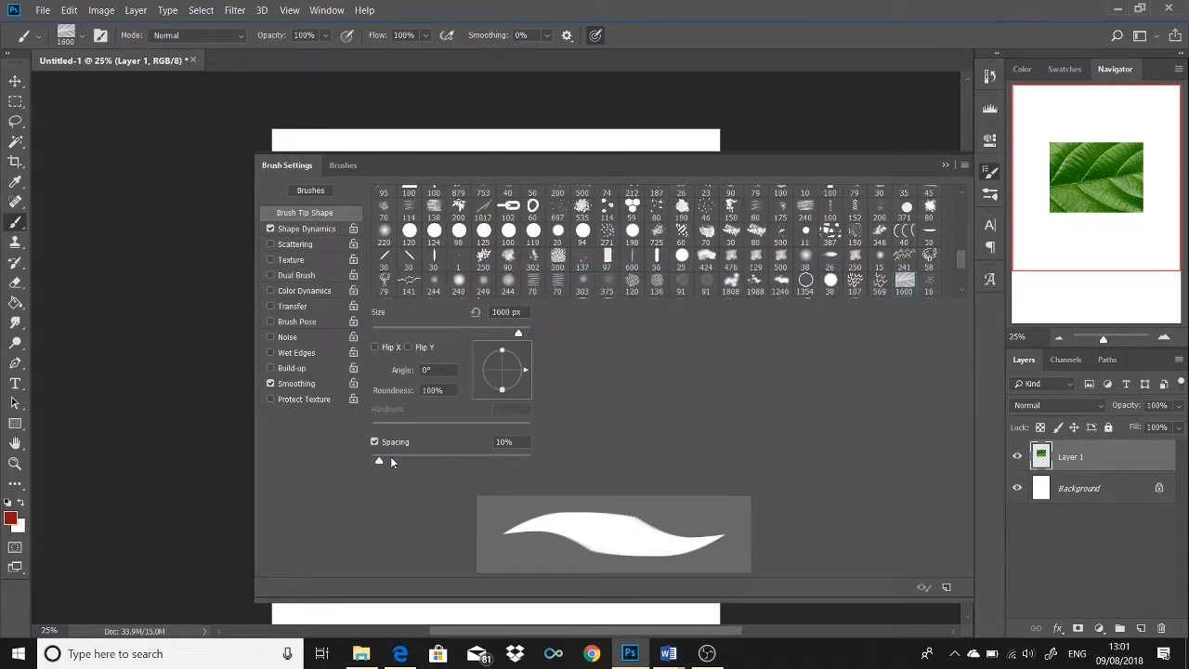
drag(378, 463, 472, 470)
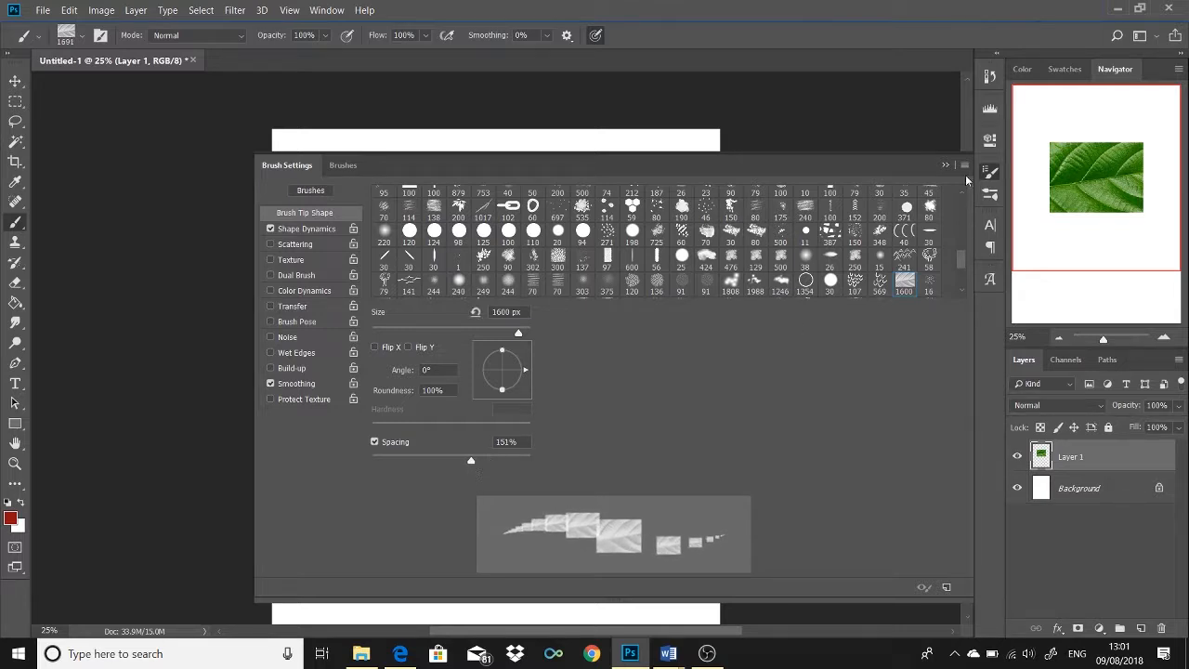
click(947, 164)
- Hide the leaf photo layer, clear the selection and add a new empty layer above it
click(1111, 488)
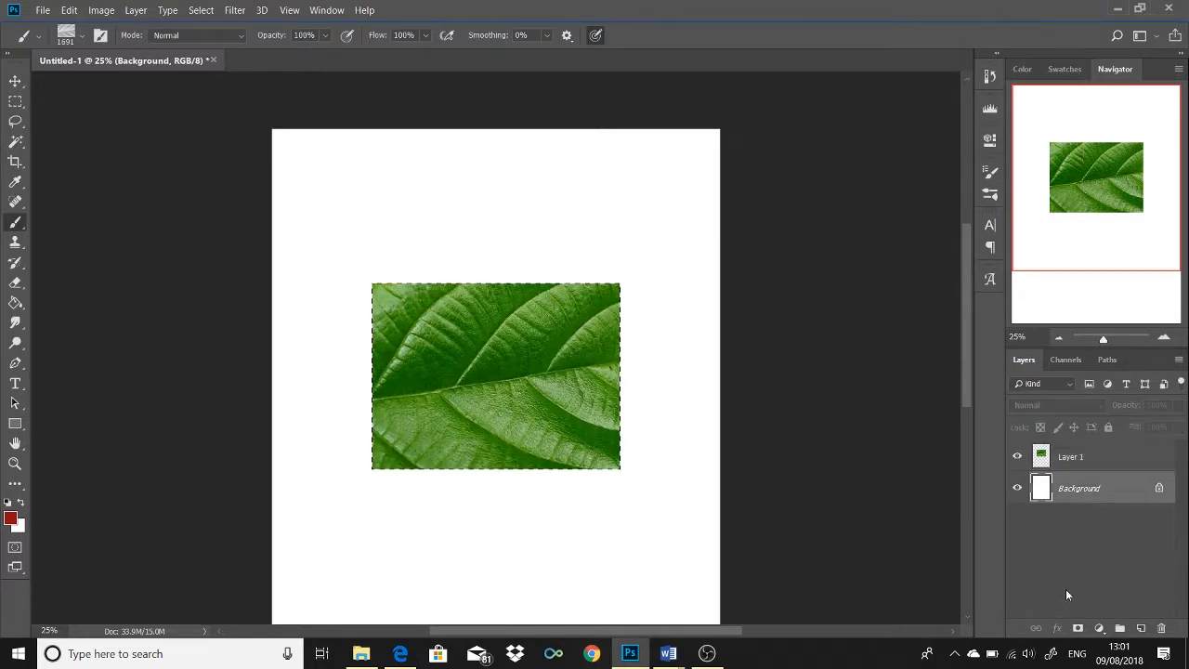
click(1018, 456)
click(1075, 456)
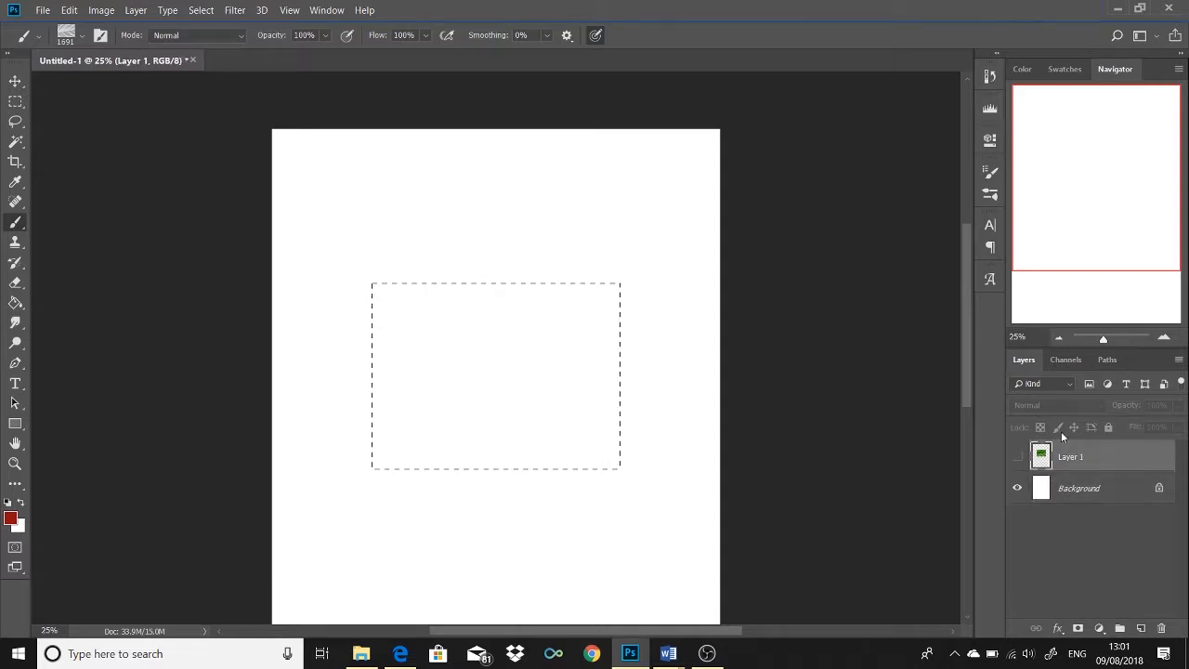
key(ctrl+d)
key(ctrl+shift+n)
key(Return)
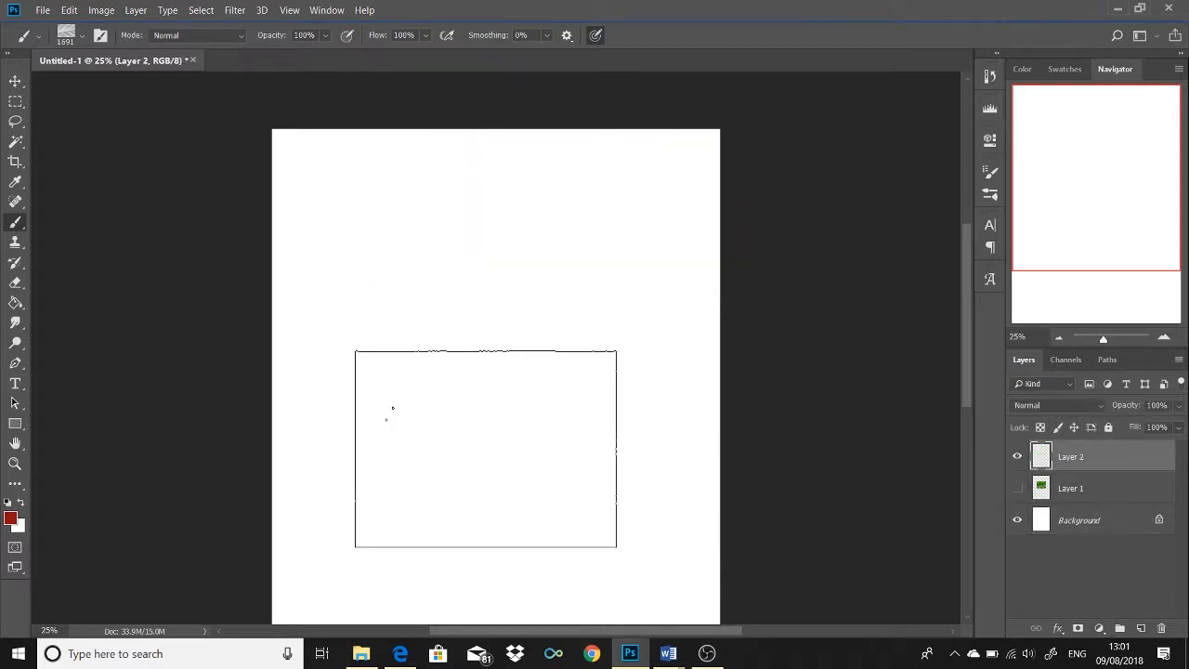
- Try stamping red leaf prints on the new layer, and undo the stamps
key(e)
click(437, 281)
click(493, 415)
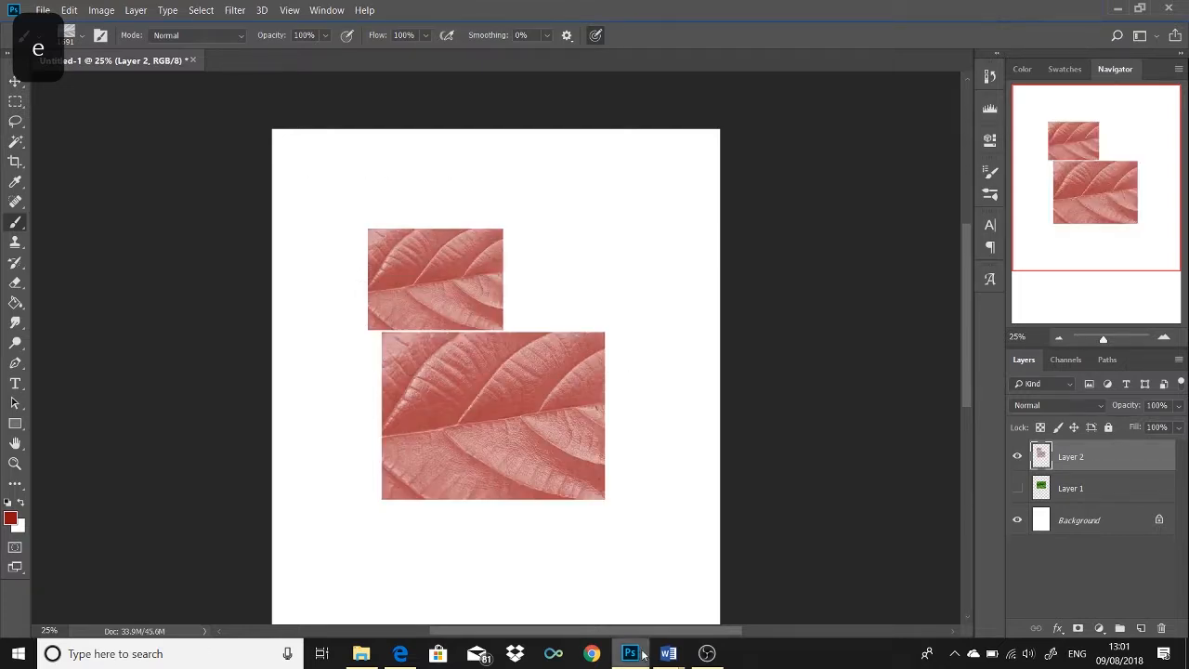
click(601, 238)
key(ctrl+alt+z)
key(ctrl+alt+z)
key(ctrl+alt+z)
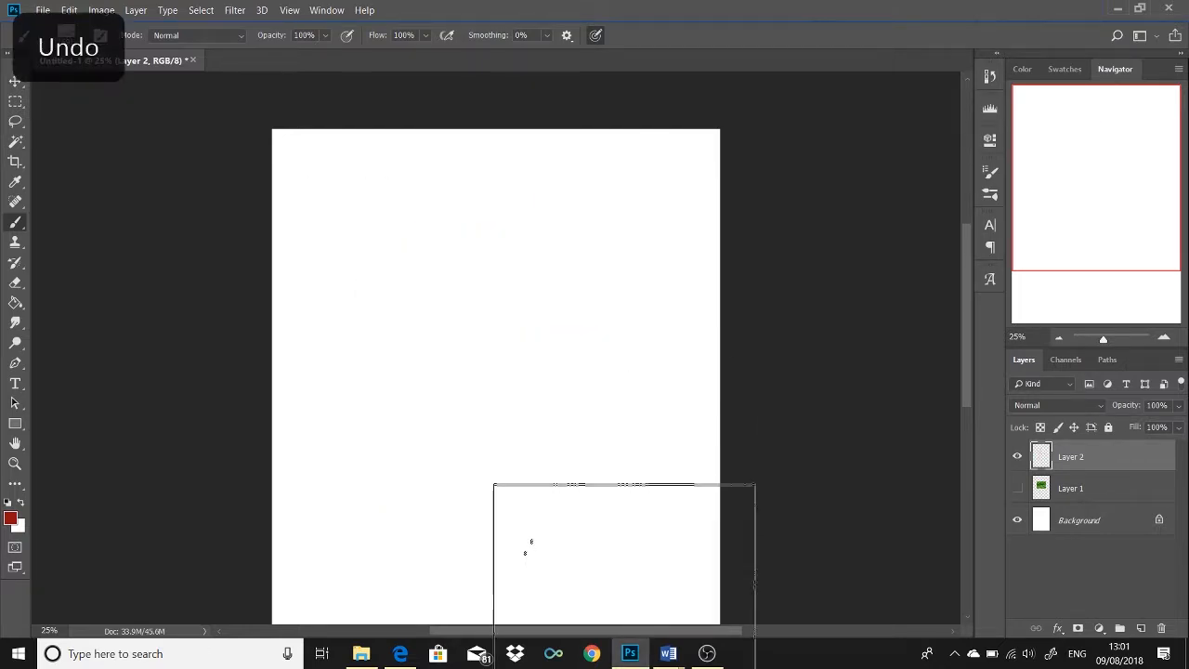
- Enable Texture and Dual Brush for the leaf brush and paint a short red test stroke at 900 px
click(991, 173)
click(291, 260)
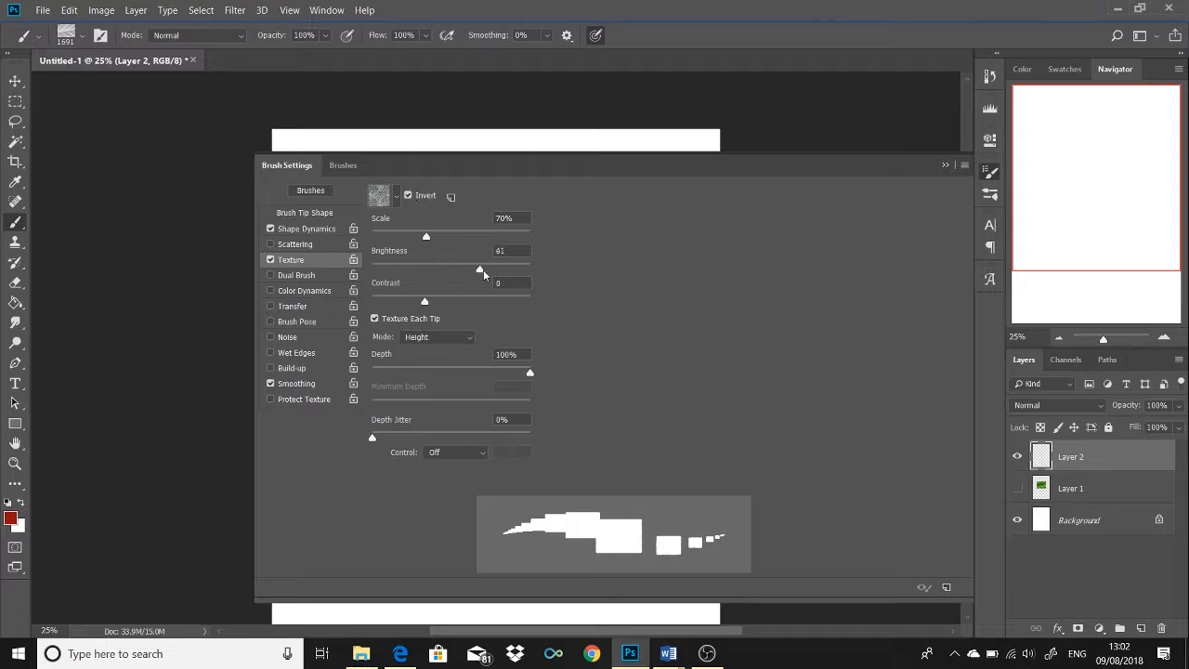
click(296, 275)
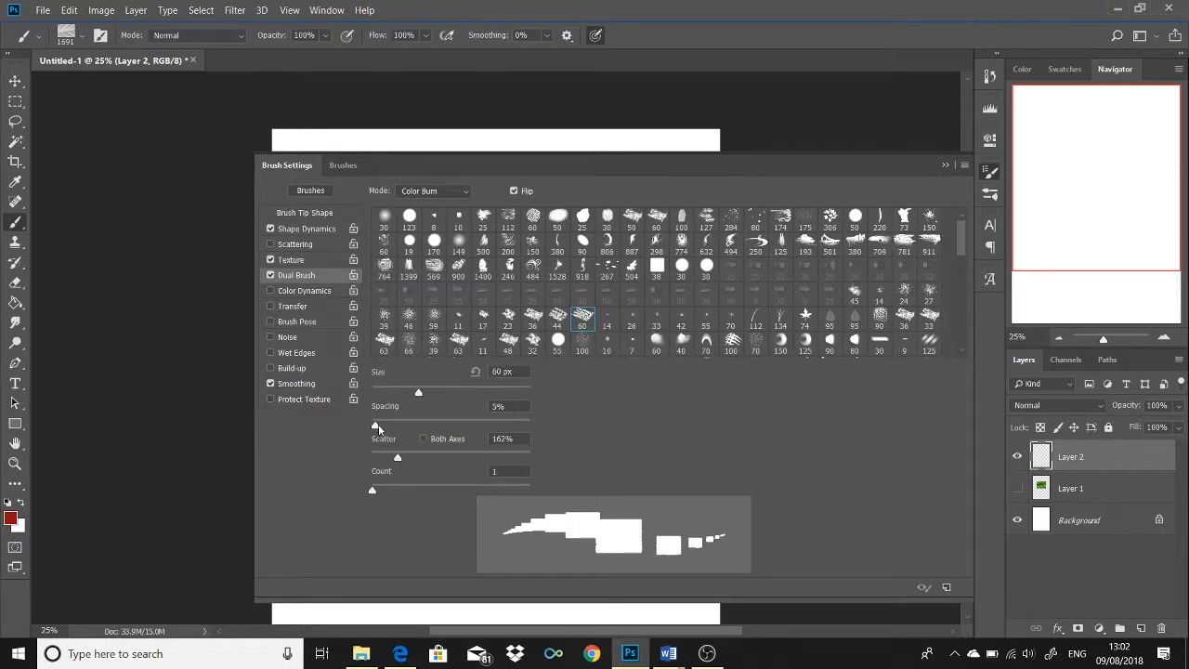
click(990, 172)
drag(377, 259, 453, 288)
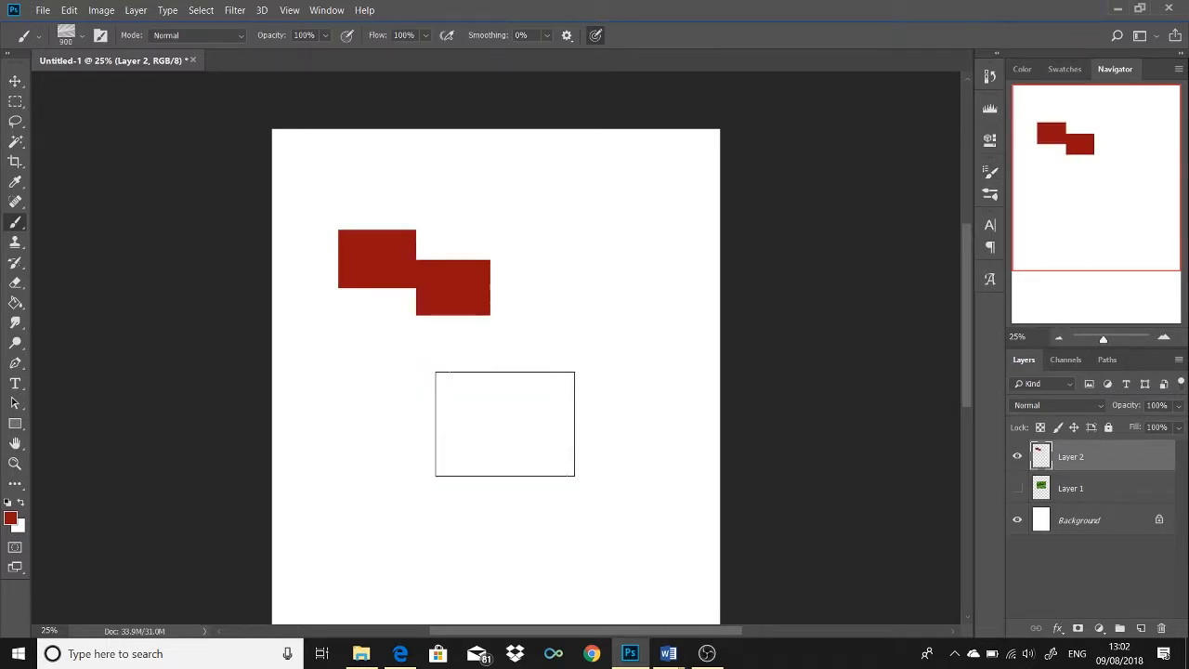
- Stamp several overlapping leaf-textured prints at 900 px below and beside the solid red blocks
drag(441, 418, 593, 315)
key(ctrl+alt+z)
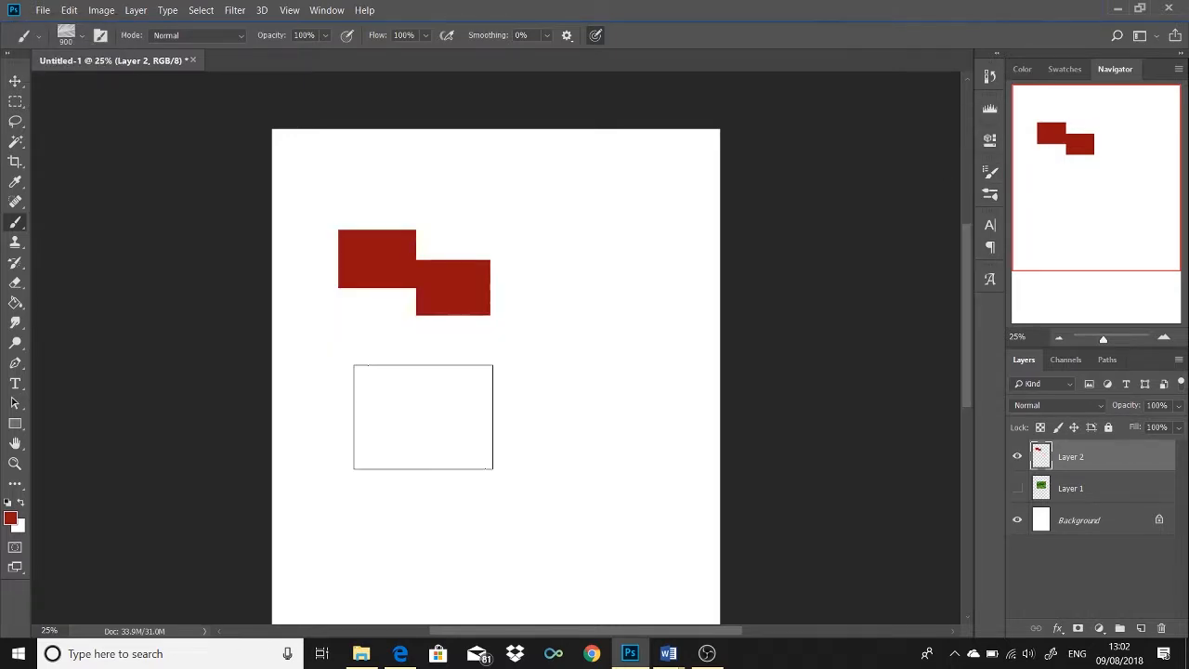
drag(422, 416, 576, 437)
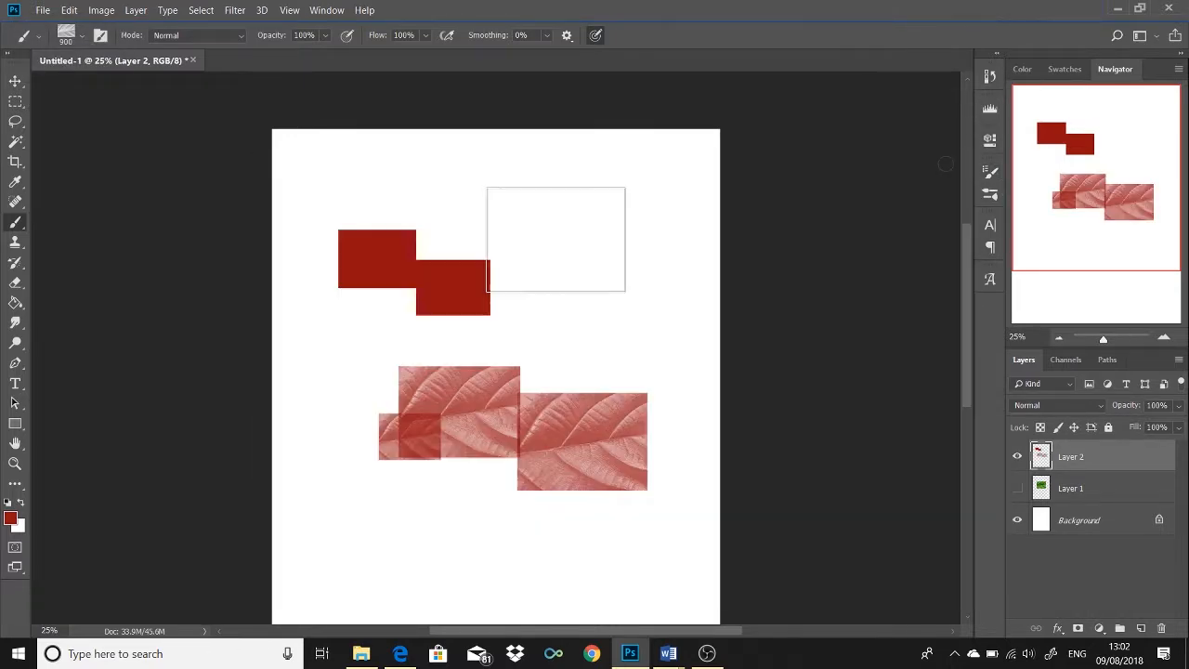
click(556, 228)
click(608, 376)
- Enable Scattering with 328% scatter and a count of 5, and paint scattered 300 px leaf prints beside the red blocks
key(ctrl+equal)
key(F5)
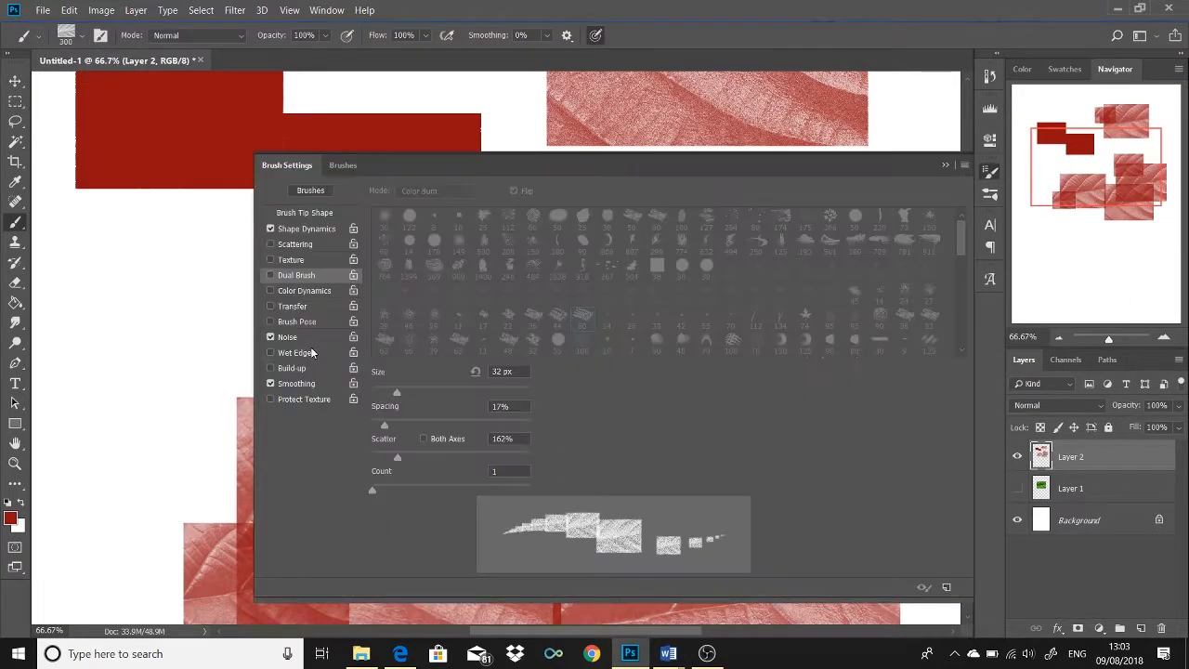
click(295, 244)
drag(383, 217, 441, 217)
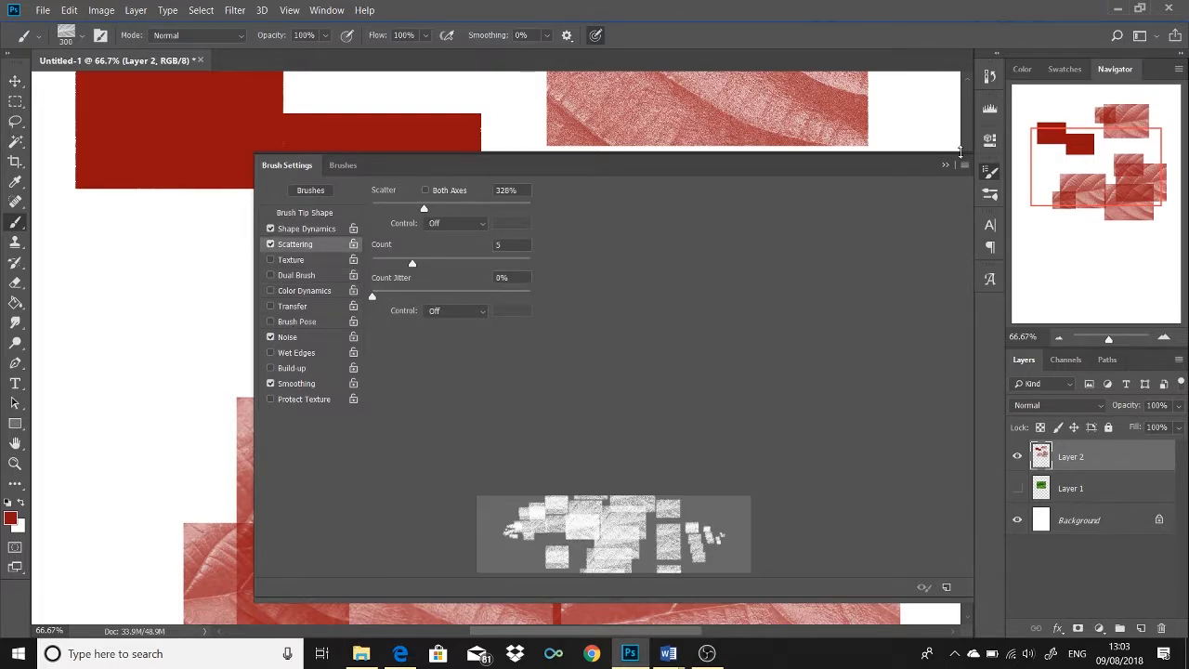
key(F5)
key(ctrl+minus)
drag(321, 330, 158, 567)
- Enable Transfer, set the tip angle to 30° and spacing to 91%, and paint a 125 px stroke down the canvas's right side
key(ctrl+equal)
key(F5)
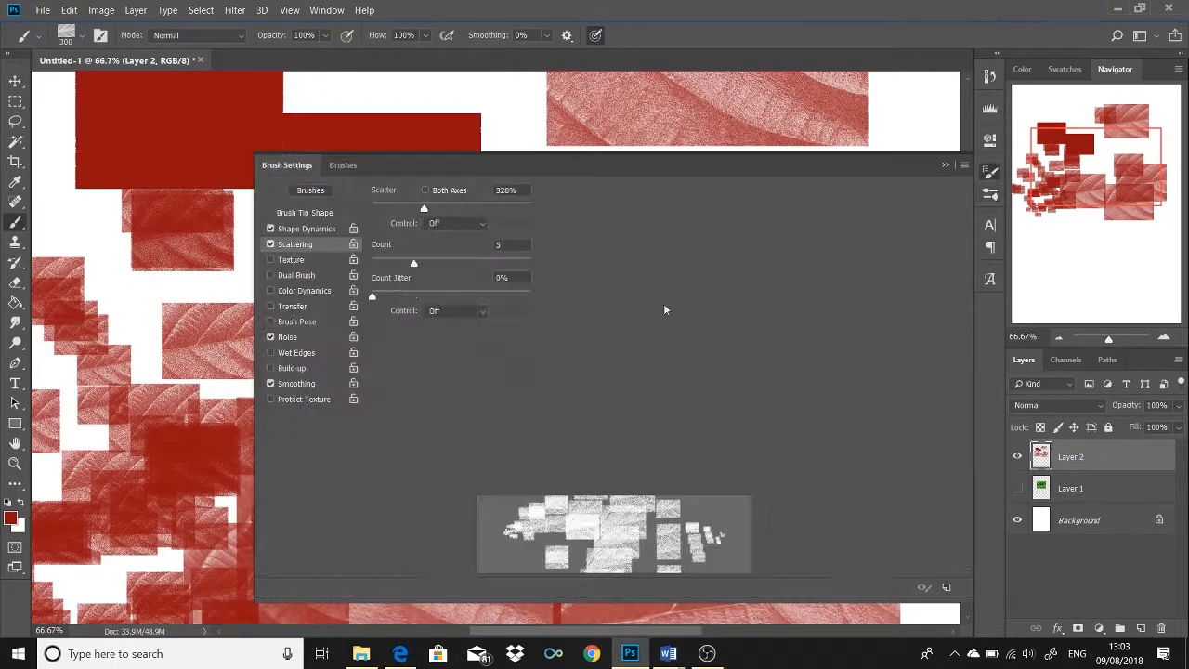
click(285, 244)
click(299, 228)
click(305, 212)
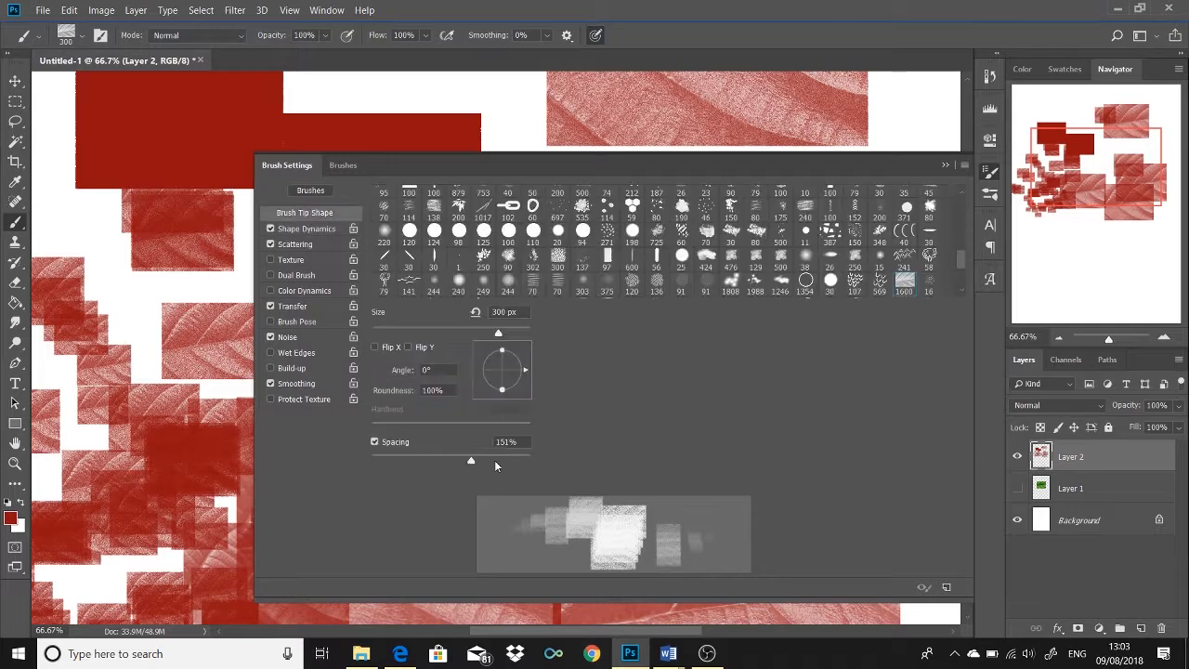
drag(495, 460, 442, 458)
key(F5)
key(ctrl+minus)
key(ctrl+minus)
mouse_move(702, 249)
mouse_down()
mouse_move(717, 284)
mouse_move(715, 520)
mouse_up()
- Reduce the tip spacing to 26% and paint a long curved stroke beneath the leaf prints
key(F5)
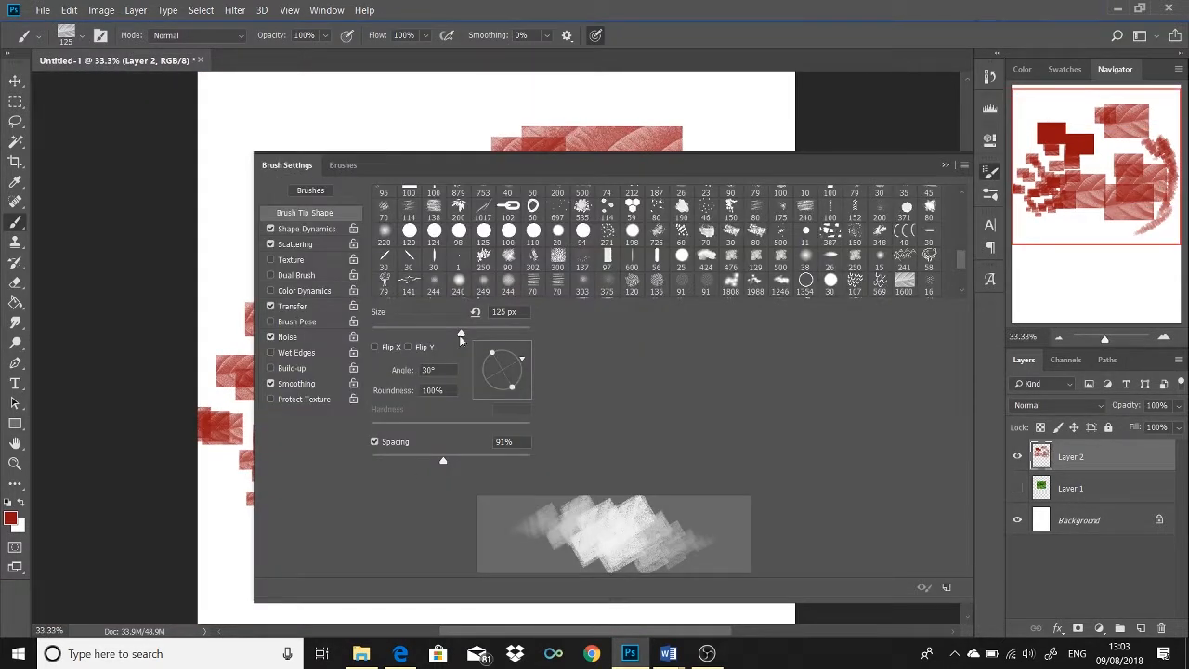
drag(441, 465, 393, 463)
key(F5)
mouse_move(313, 558)
mouse_down()
mouse_move(523, 563)
mouse_move(770, 492)
mouse_up()
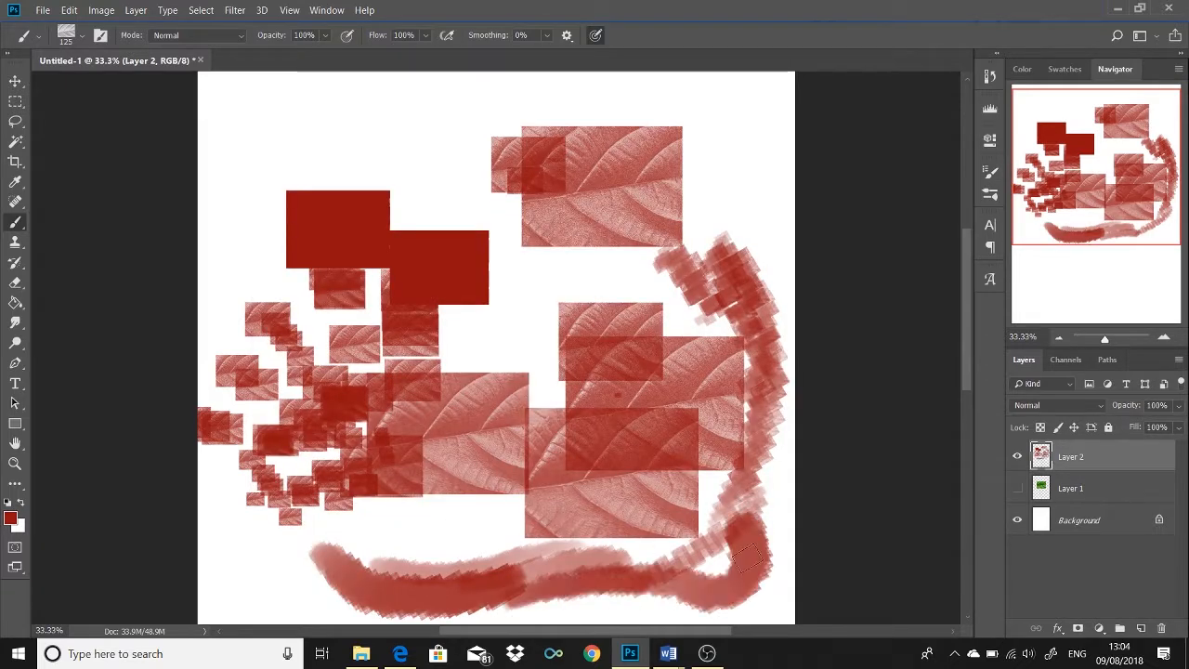
- Disable Transfer and paint a short solid red stroke above the long curved one
key(ctrl+equal)
key(ctrl+equal)
key(F5)
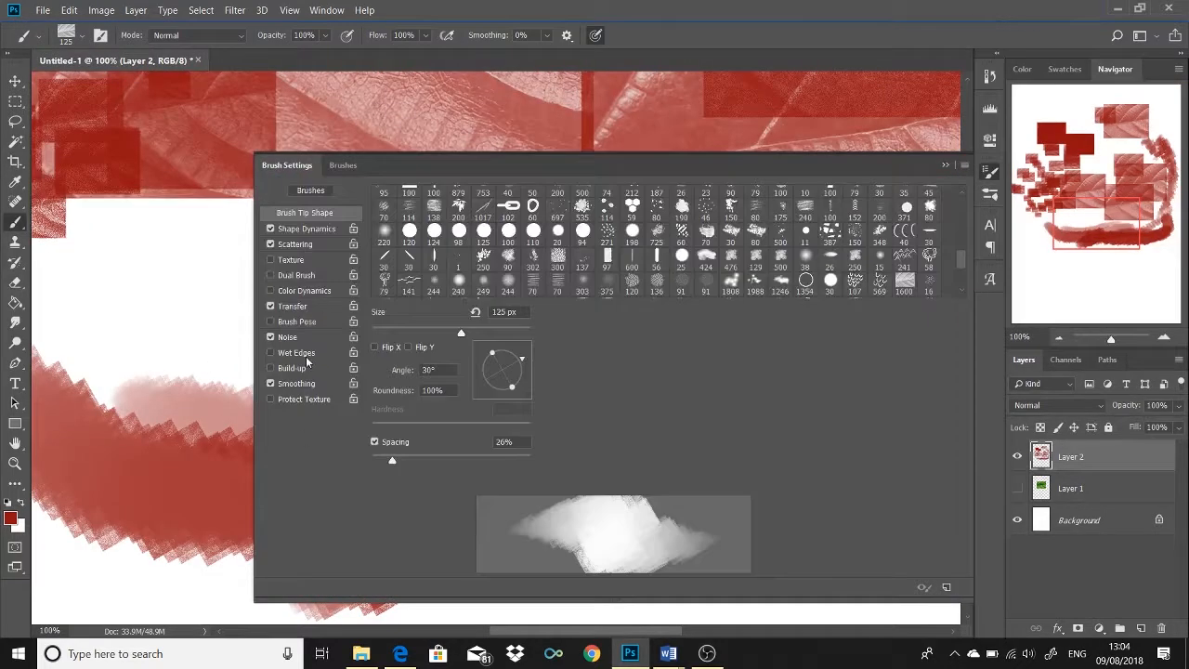
click(271, 306)
key(F5)
drag(190, 311, 501, 288)
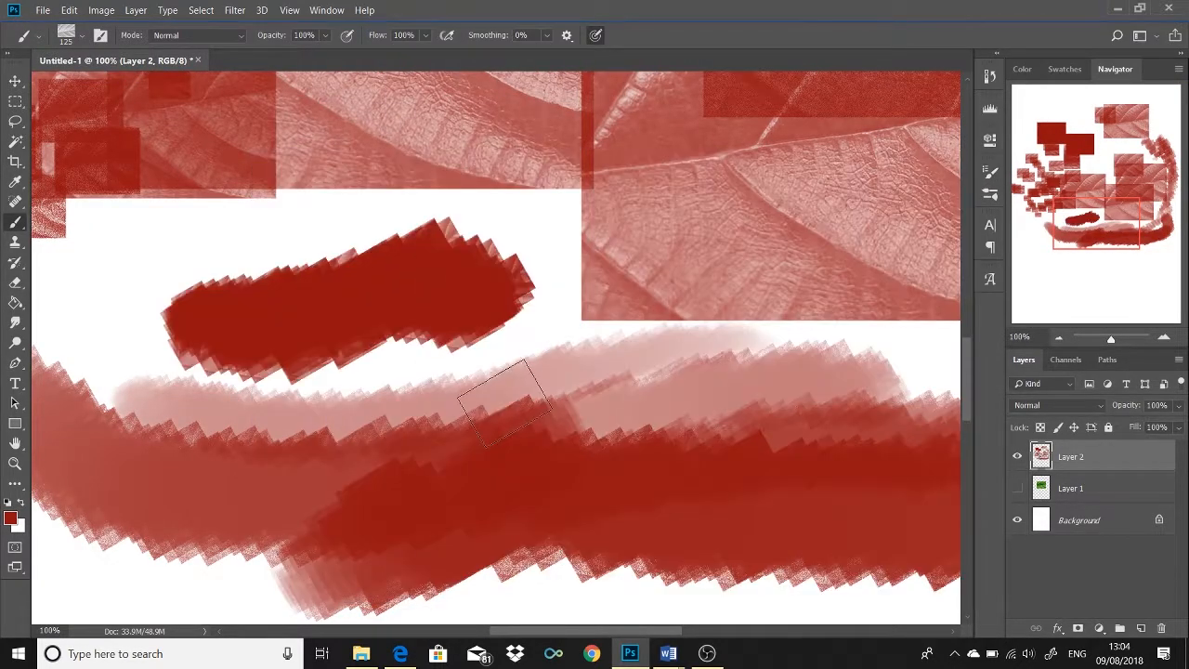
- Turn Transfer back on and paint a wavy, semi-transparent stroke below the long curved one
key(F5)
click(271, 306)
click(271, 337)
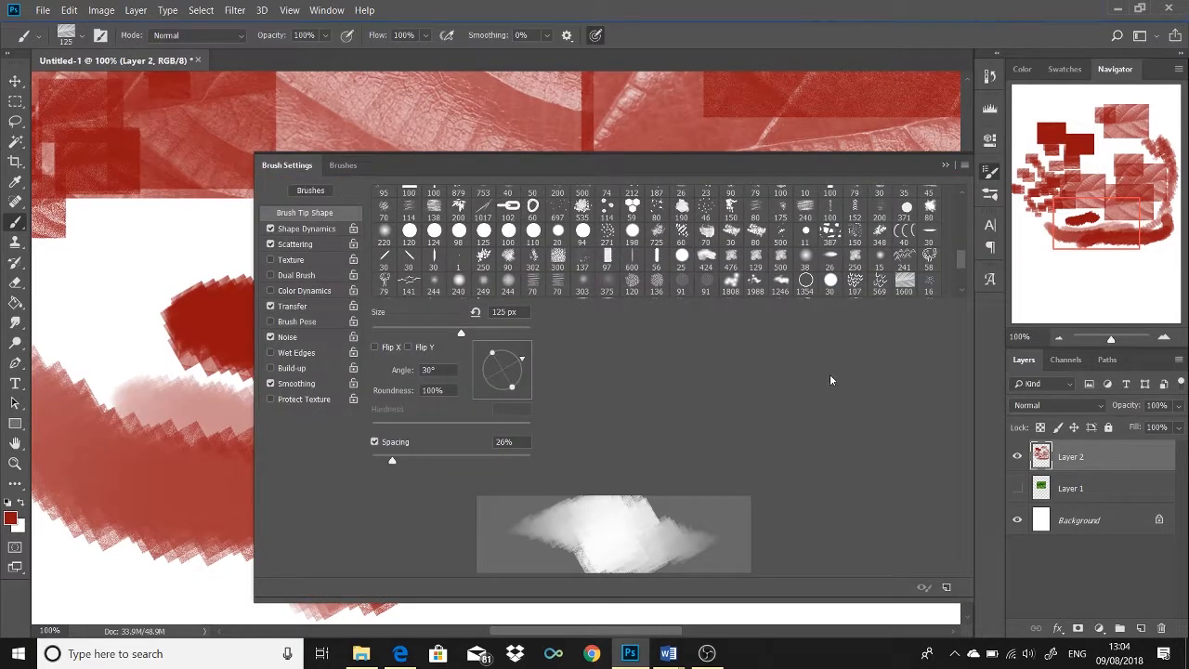
click(946, 166)
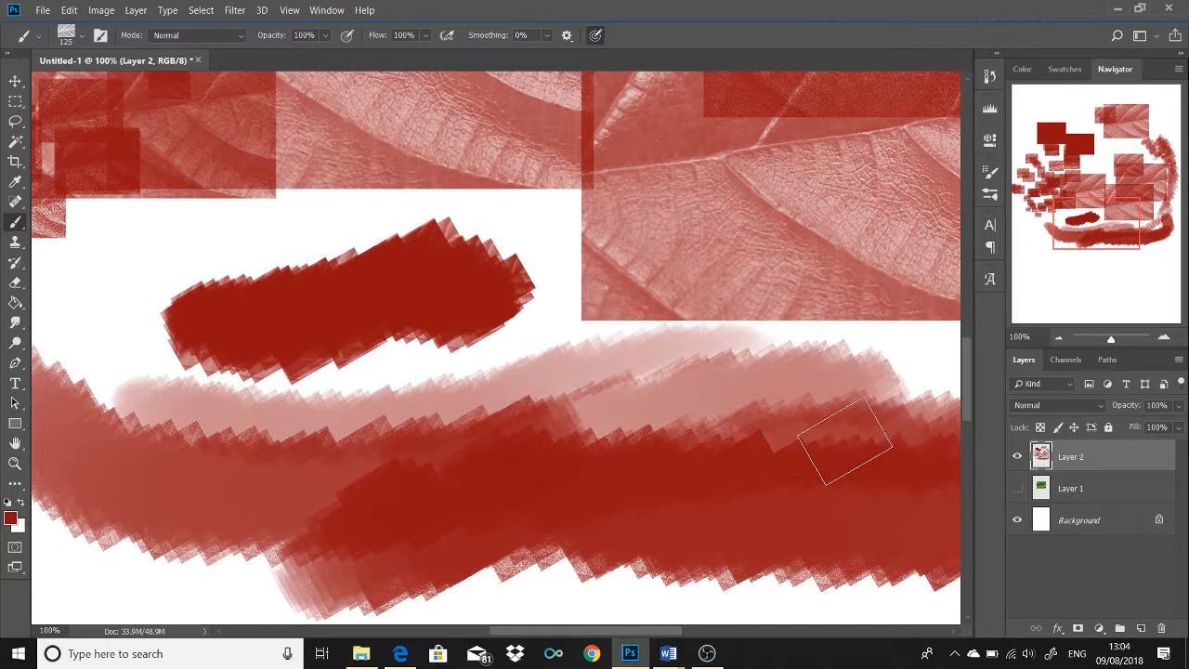
key(ctrl+minus)
key(ctrl+minus)
drag(369, 526, 595, 562)
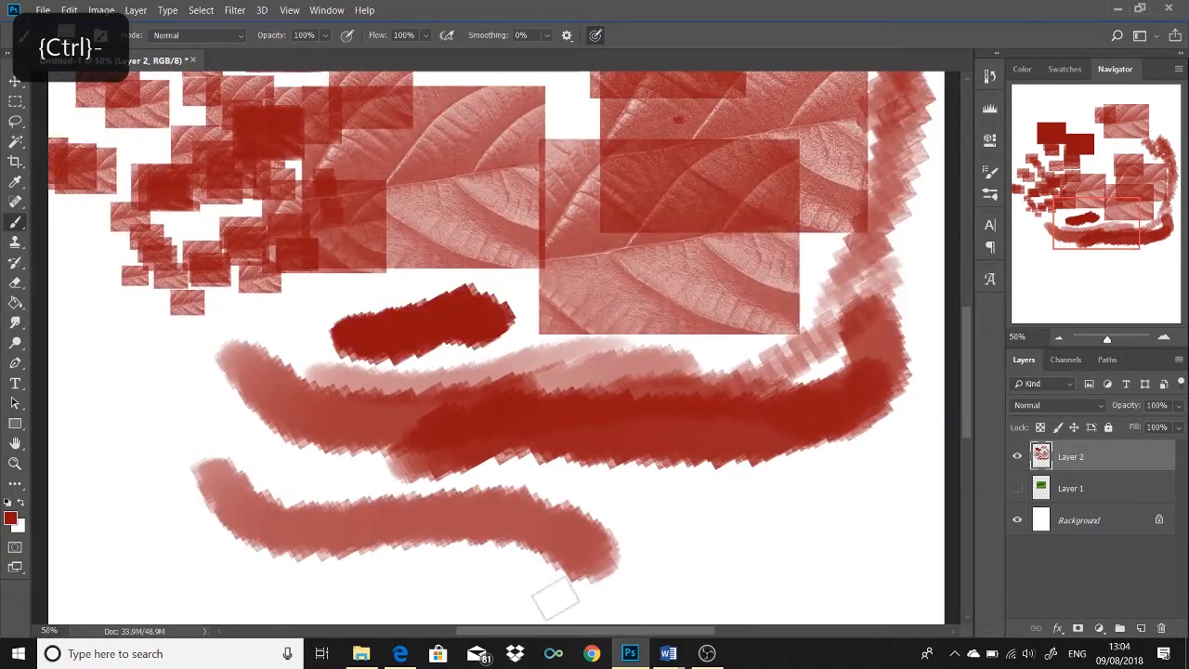
- Paint a dense red patch at the canvas's lower right, then curved, overlapping semi-transparent strokes down the left side and beneath the wavy stroke
mouse_move(636, 494)
mouse_down()
mouse_move(645, 558)
mouse_move(774, 527)
mouse_move(818, 595)
mouse_up()
drag(176, 534, 209, 274)
drag(139, 330, 60, 395)
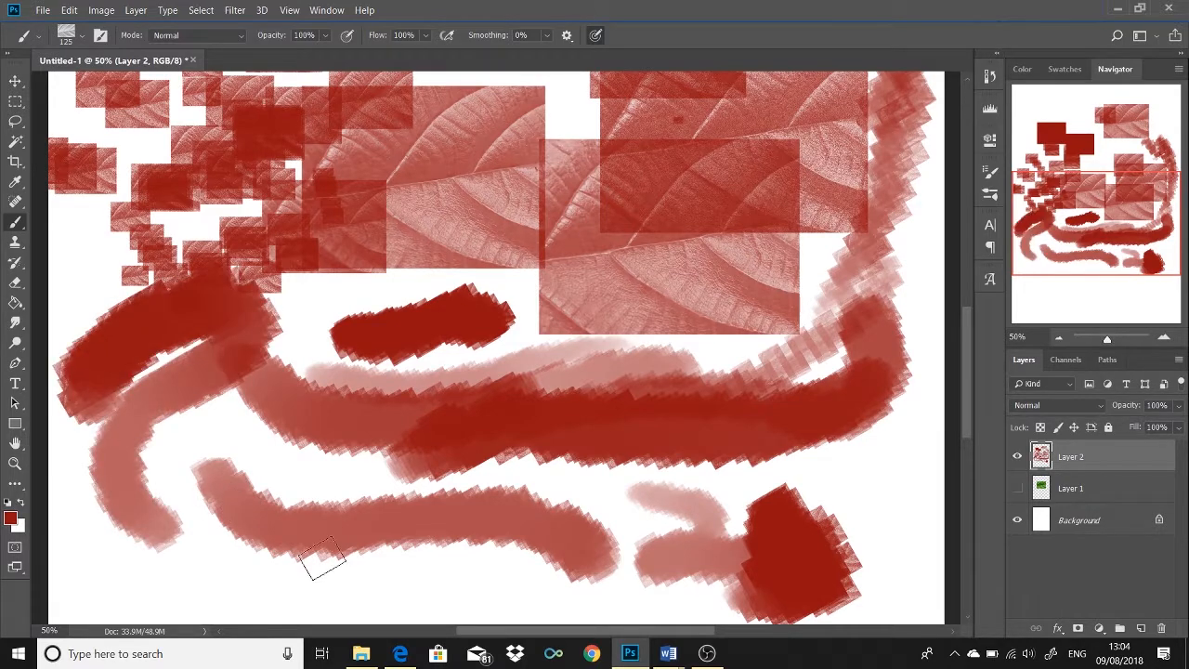
drag(159, 527, 520, 581)
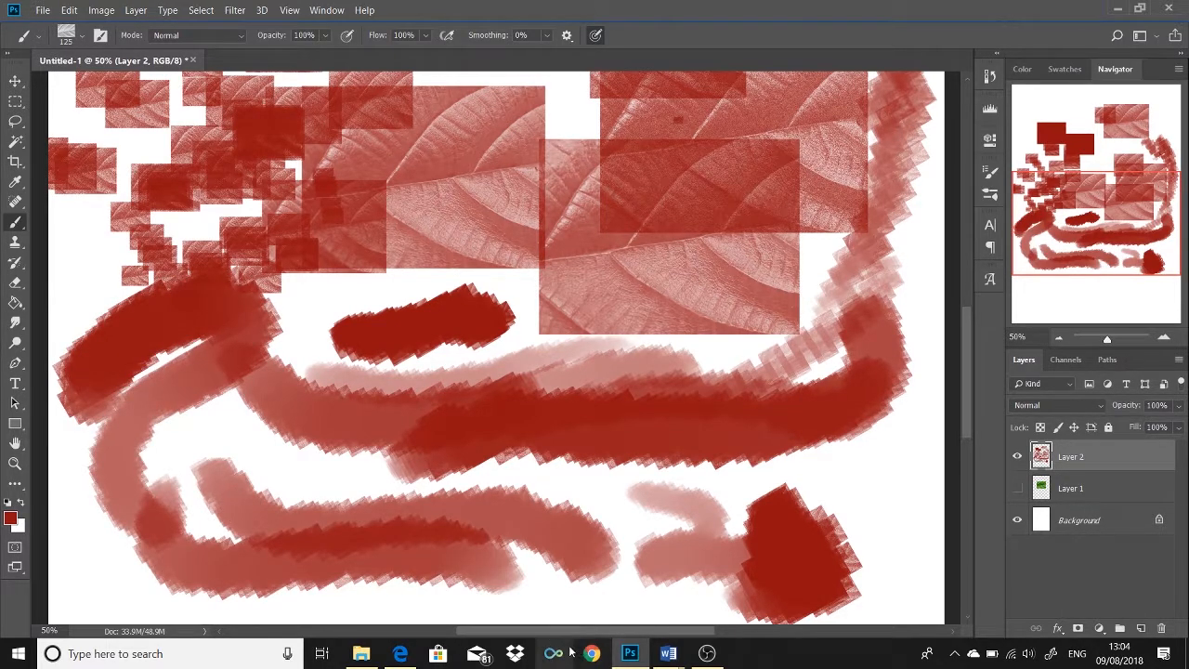
- Paint a short stroke joining the dense patch and two wavy strokes across the lower canvas, fading from light to solid red
key(ctrl+minus)
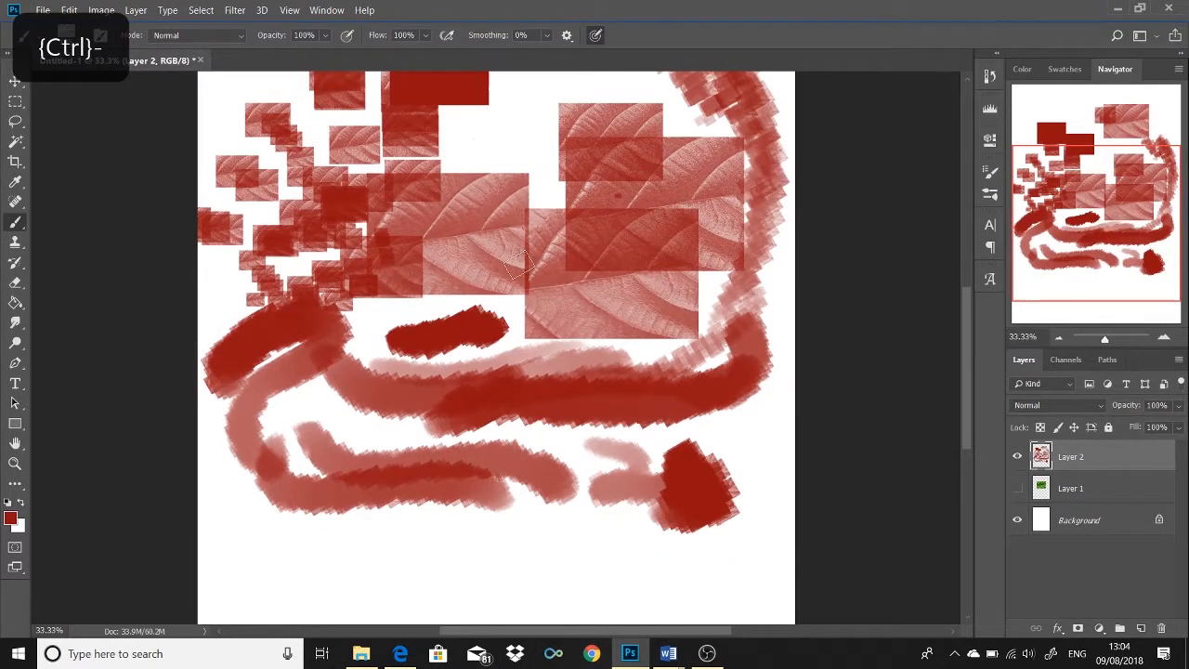
mouse_move(602, 440)
mouse_down()
mouse_move(651, 446)
mouse_move(646, 425)
mouse_move(656, 436)
mouse_up()
drag(418, 543, 750, 559)
drag(230, 569, 496, 555)
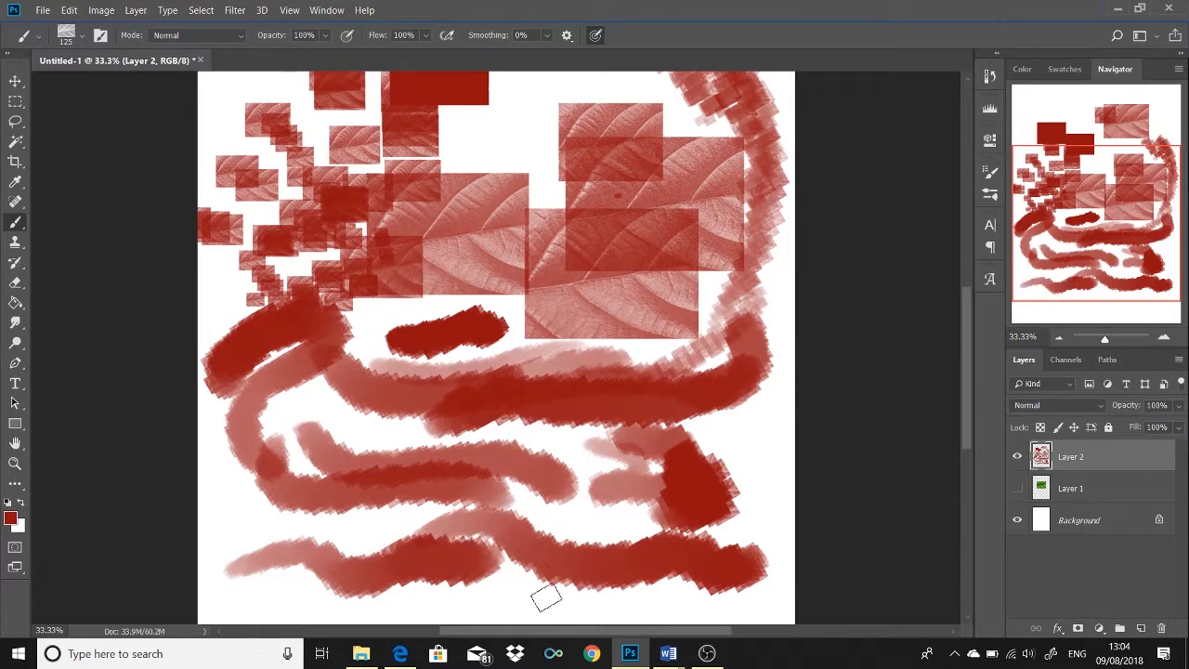
- Paint one more long curved stroke in the blank area beneath the two wavy strokes, near the canvas's lower edge
key(ctrl+equal)
drag(971, 348, 970, 409)
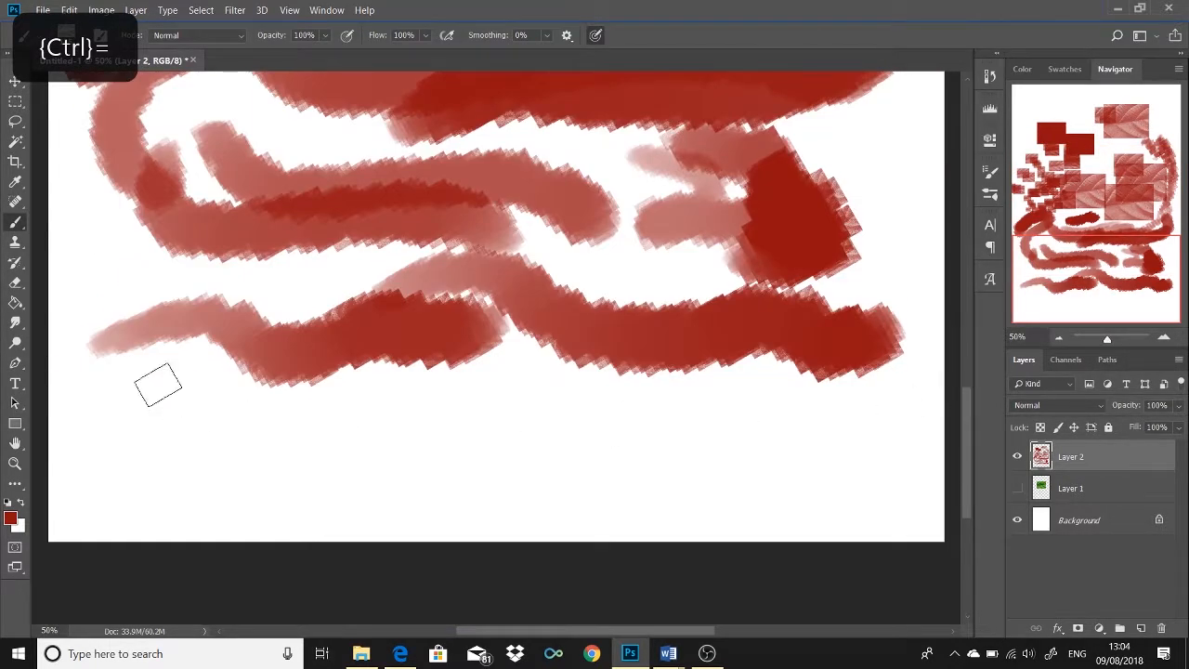
key(ctrl+equal)
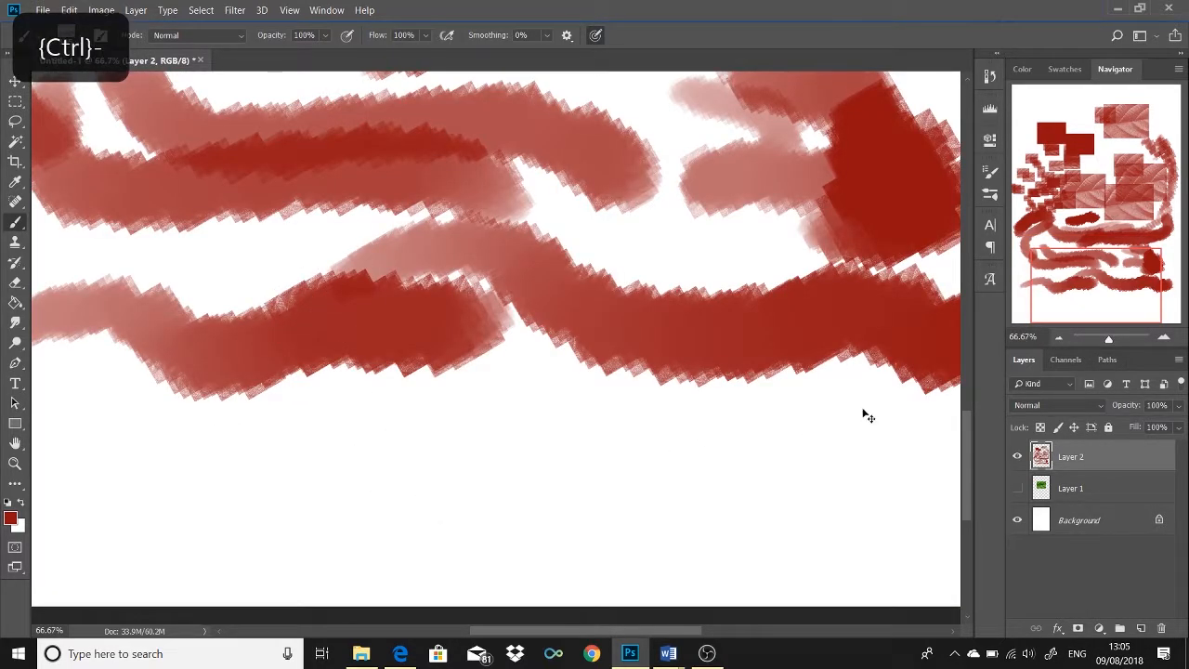
key(ctrl+minus)
key(ctrl+minus)
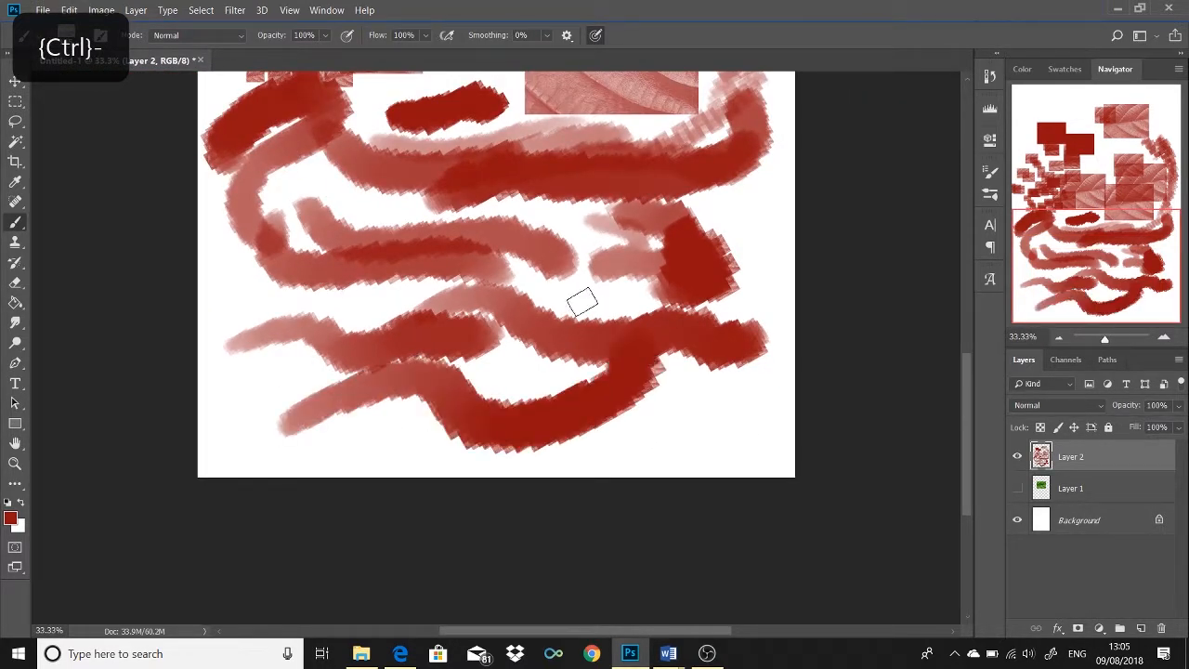
- Review the whole canvas of leaf brush tests and return to that document from the blank one
key(ctrl+minus)
key(ctrl+minus)
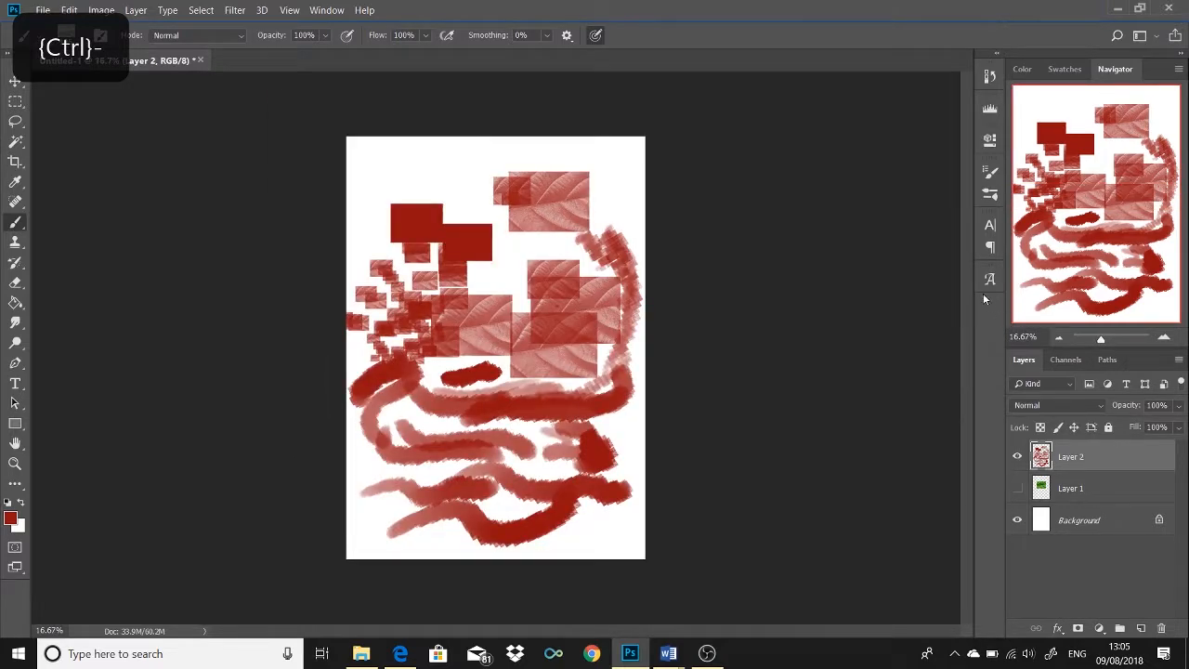
key(ctrl+equal)
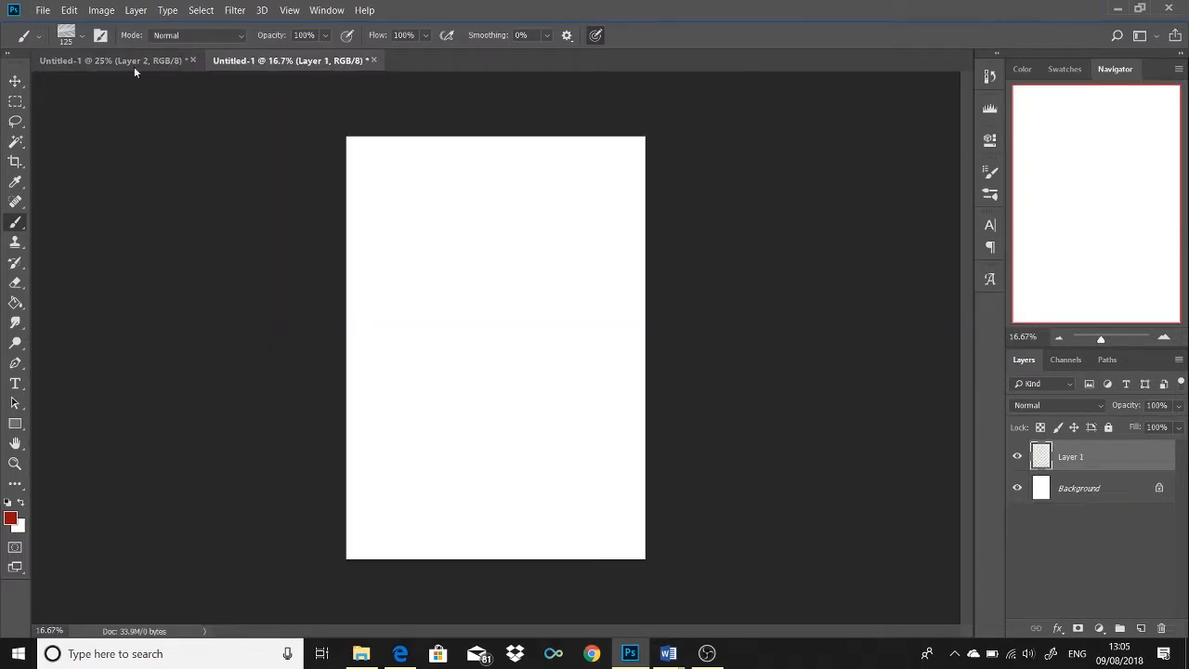
click(143, 62)
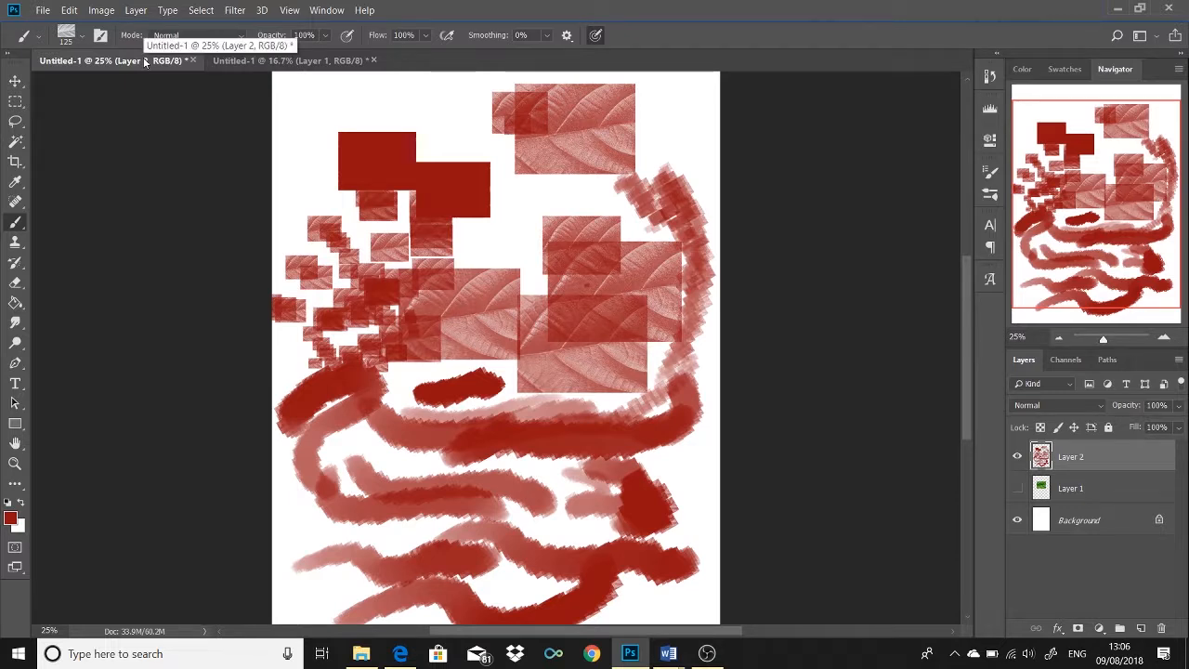